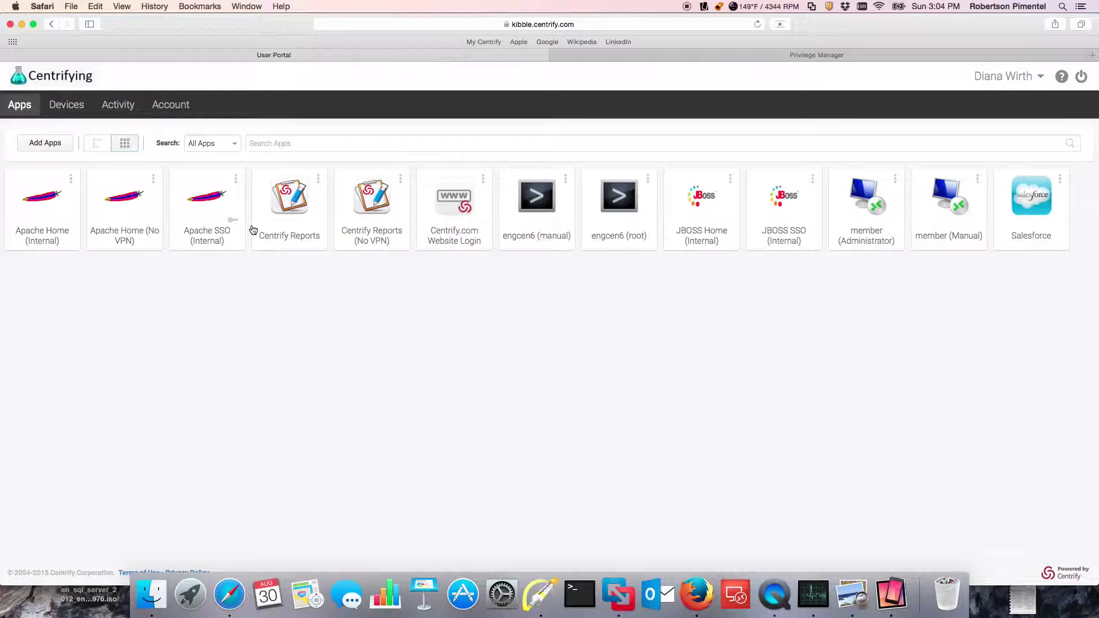
Step: Switch to the Privilege Manager, browse Resources and its type filter, and show the six managed accounts
left_click(586, 55)
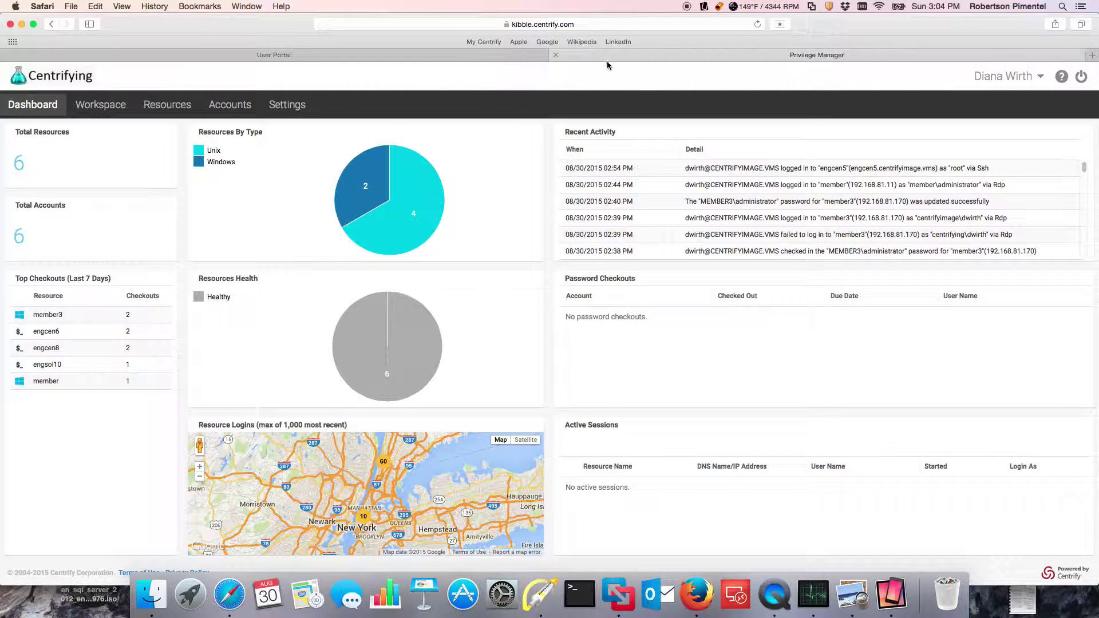
left_click(233, 107)
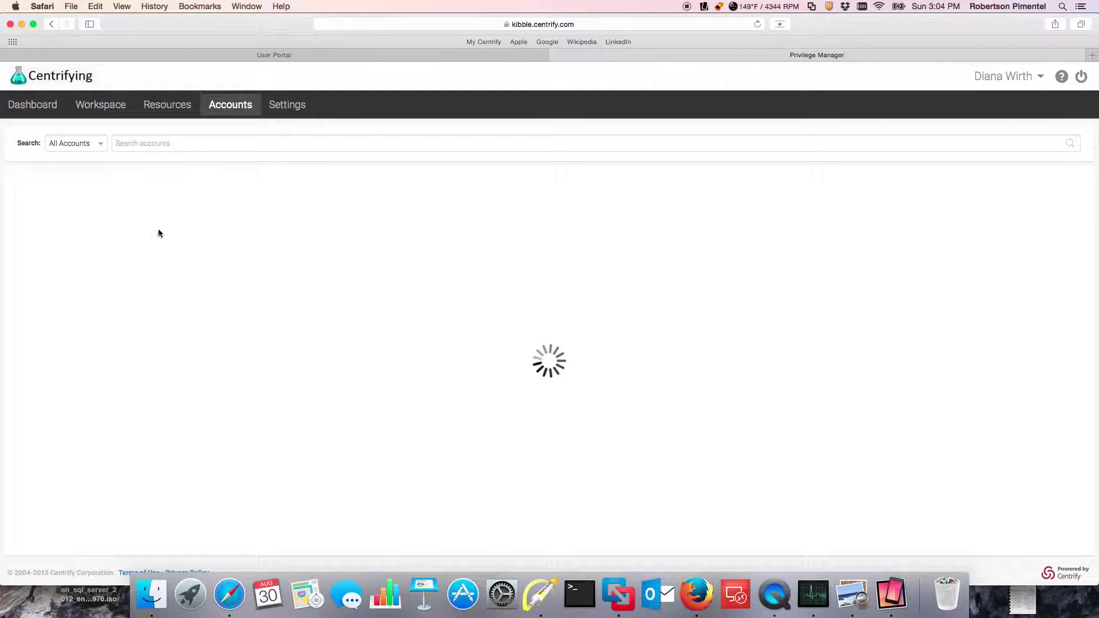
left_click(167, 108)
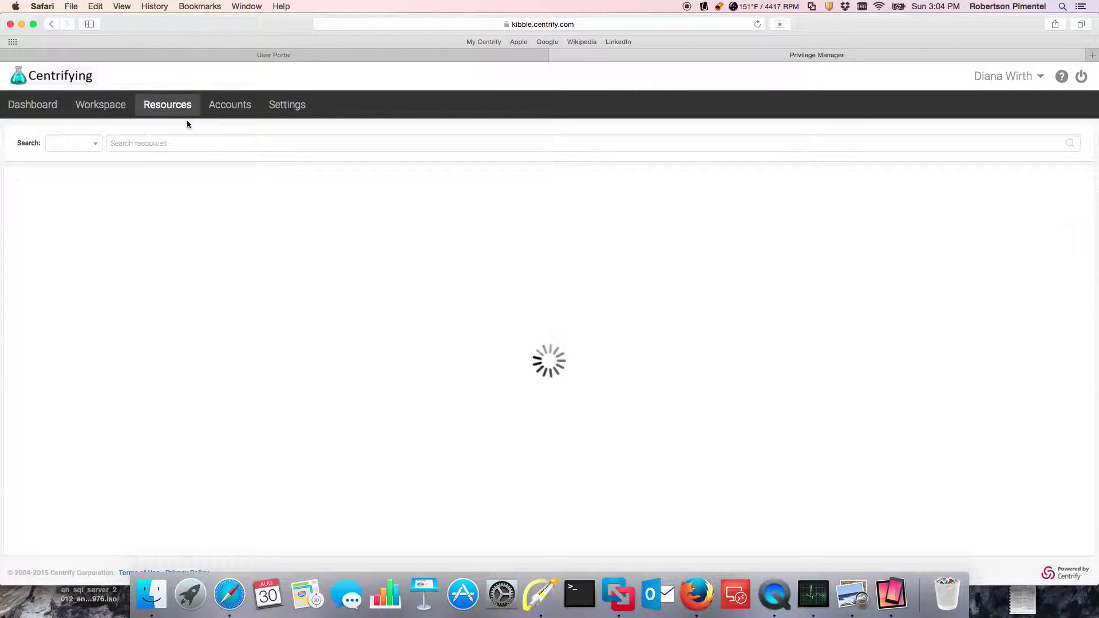
left_click(209, 145)
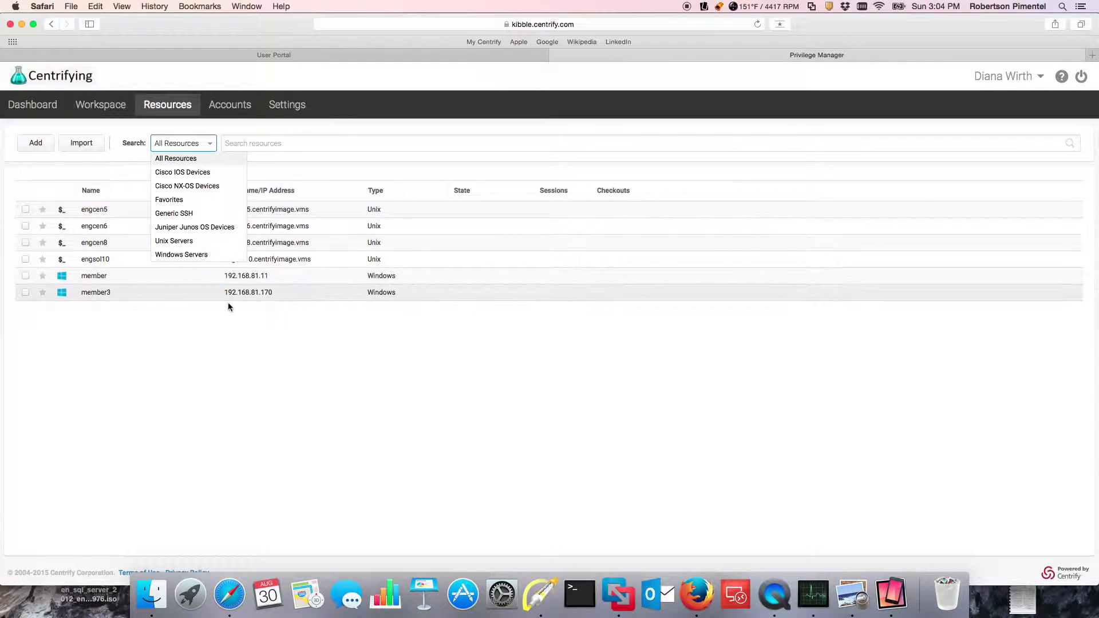
left_click(230, 358)
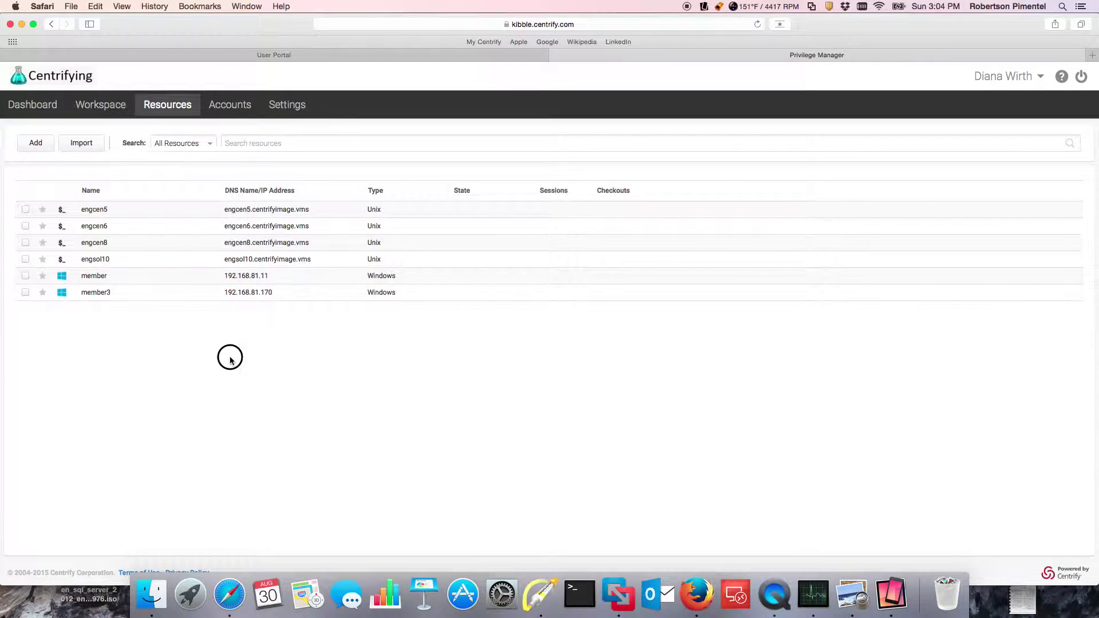
left_click(229, 106)
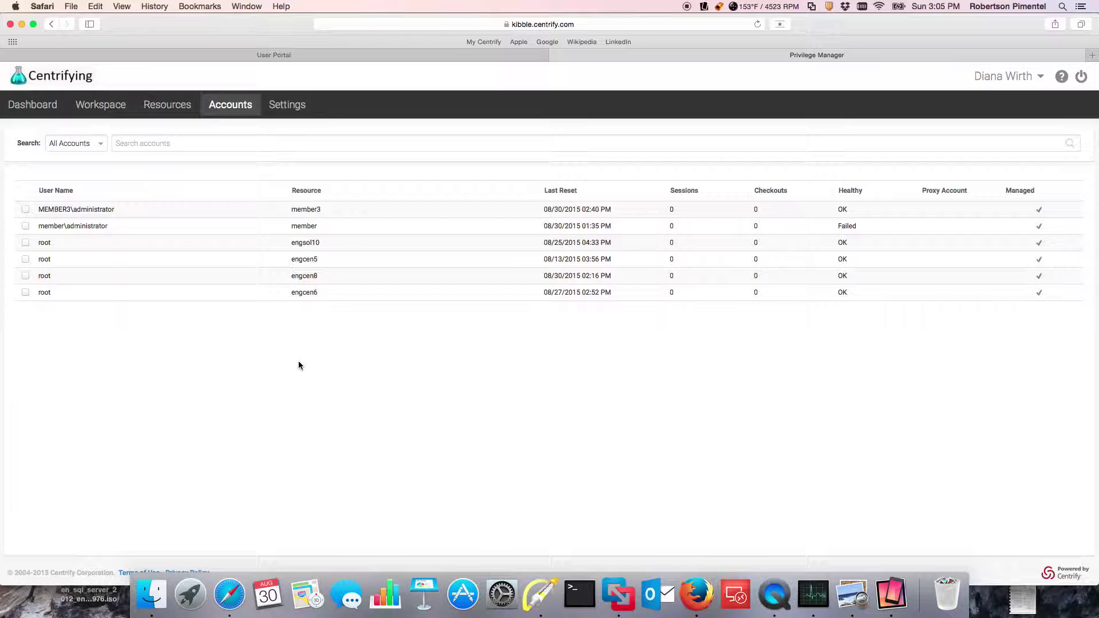
Step: Log in to engcen8 as root, run id to confirm root, then exit and dismiss the notice
right_click(201, 282)
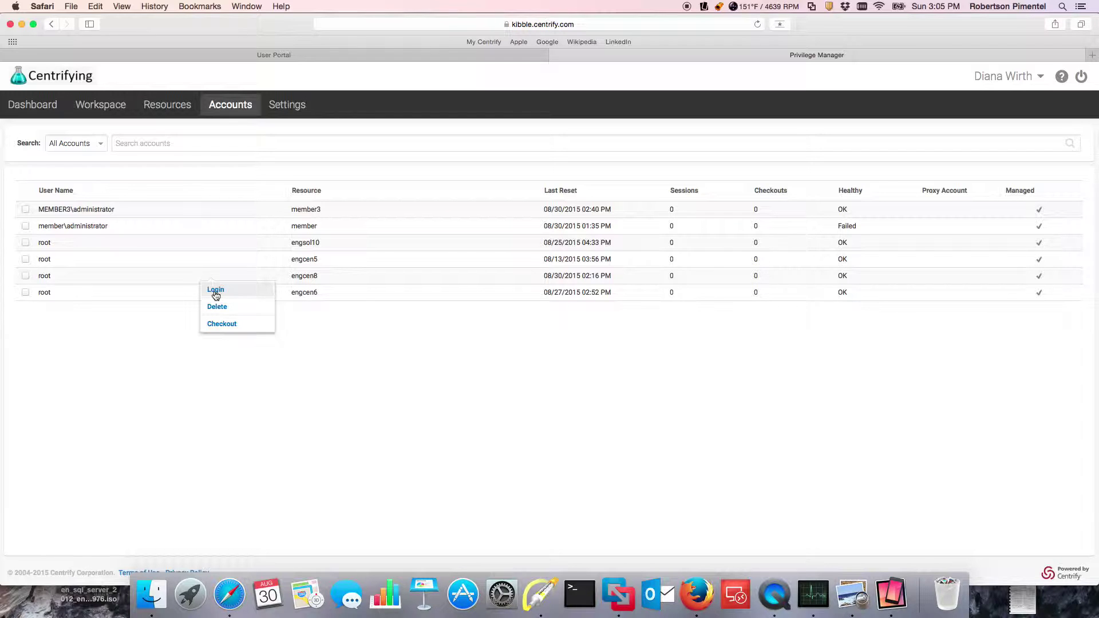
left_click(216, 290)
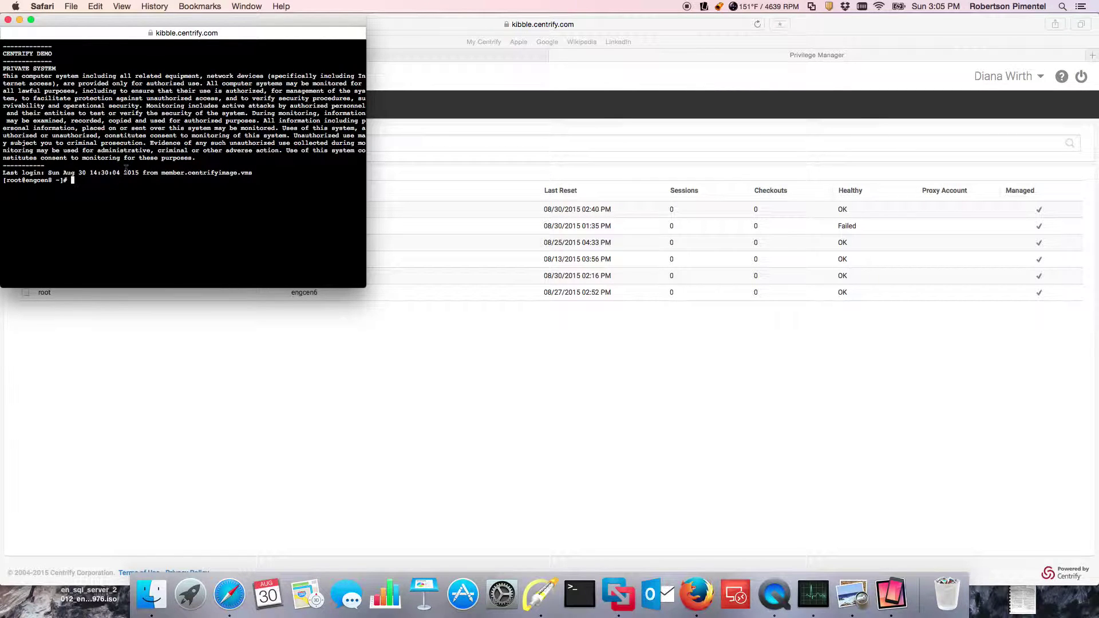
type("id")
key("Return")
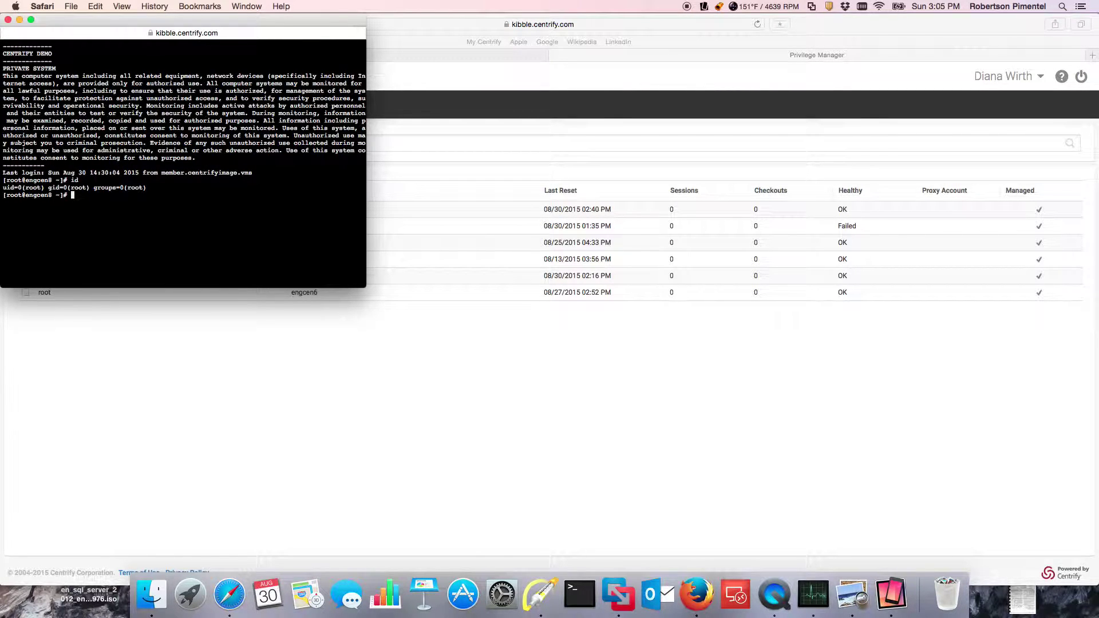
type("exit")
key("Return")
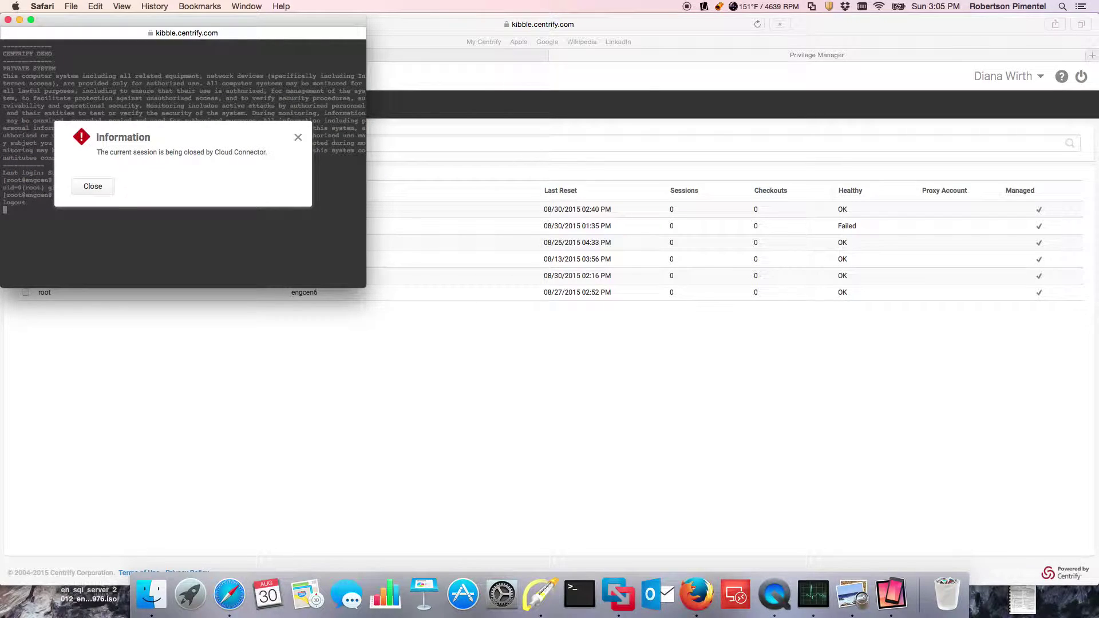
left_click(99, 183)
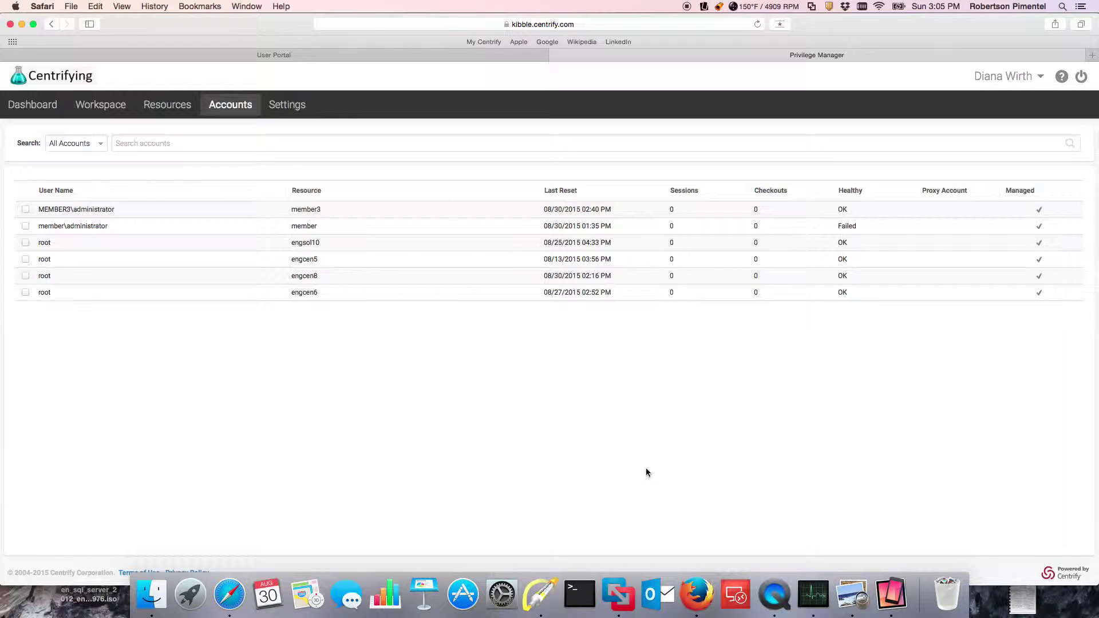
Step: Check out the engsol10 root password and display it, then close the checkout window
left_click(404, 53)
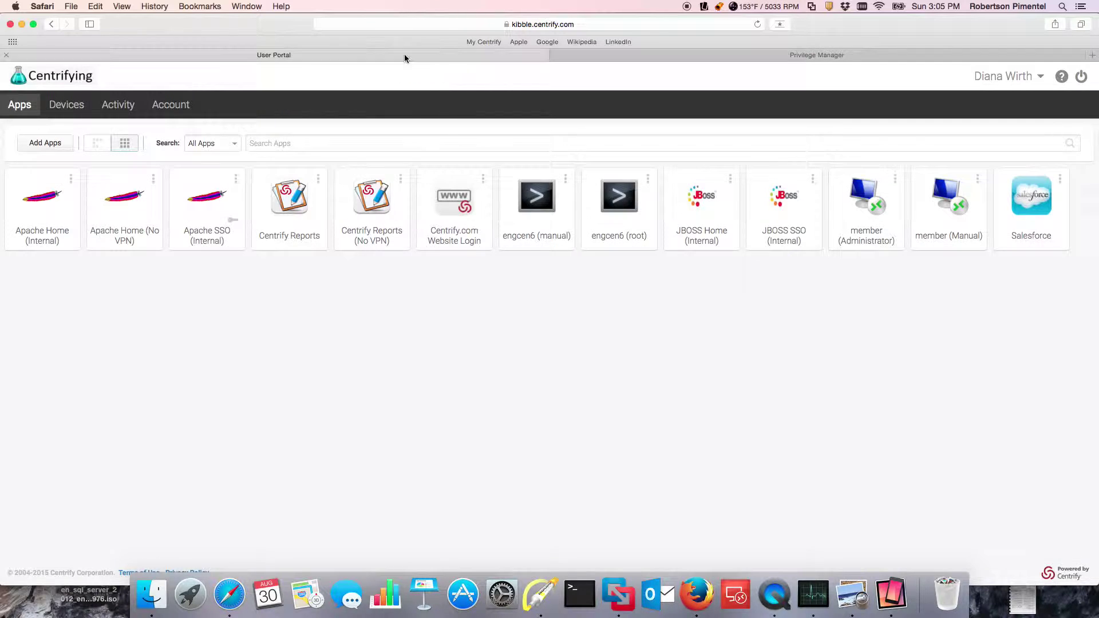
left_click(662, 55)
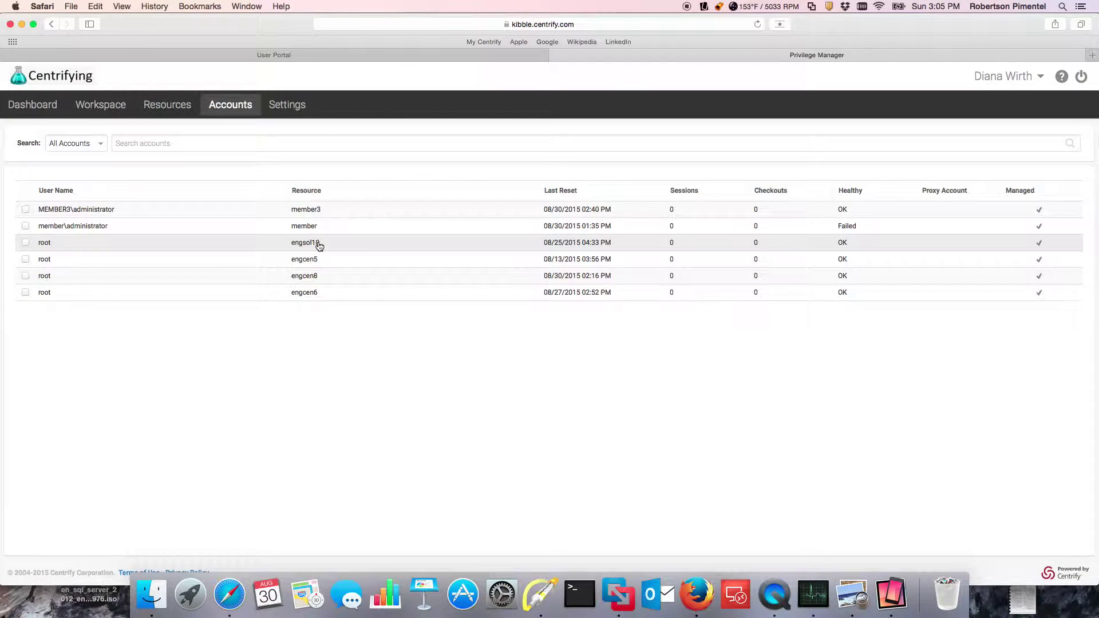
right_click(289, 250)
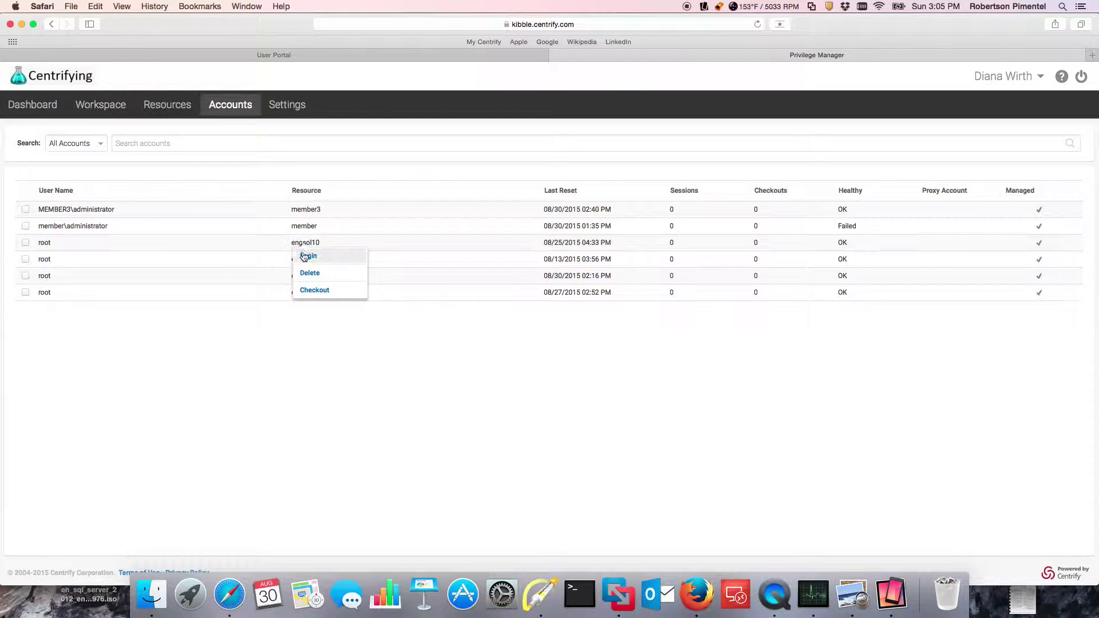
left_click(317, 290)
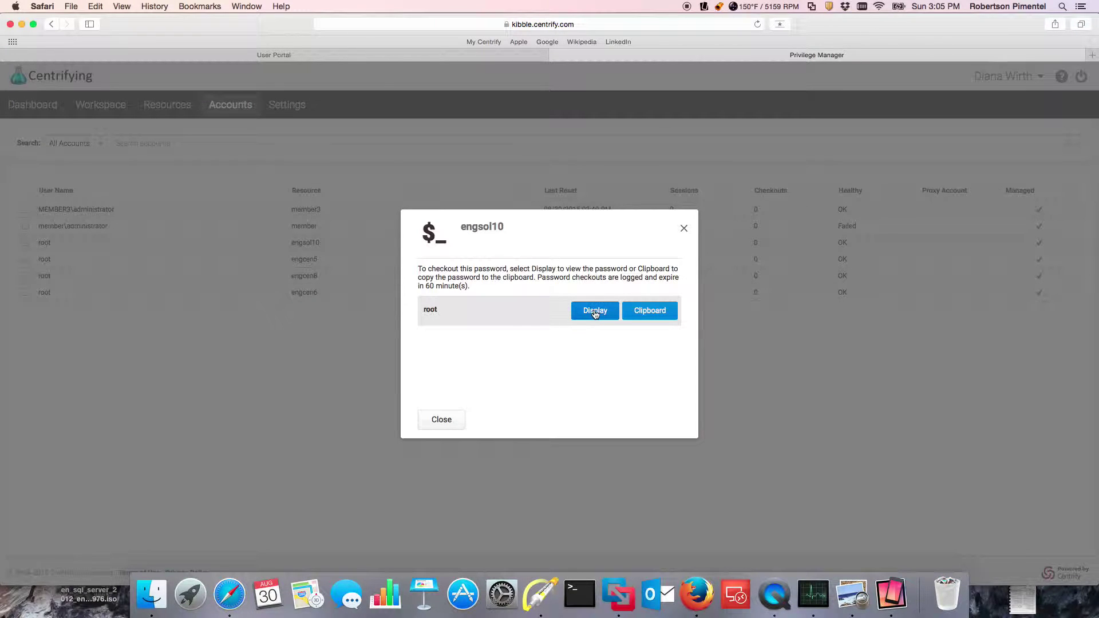
left_click(594, 314)
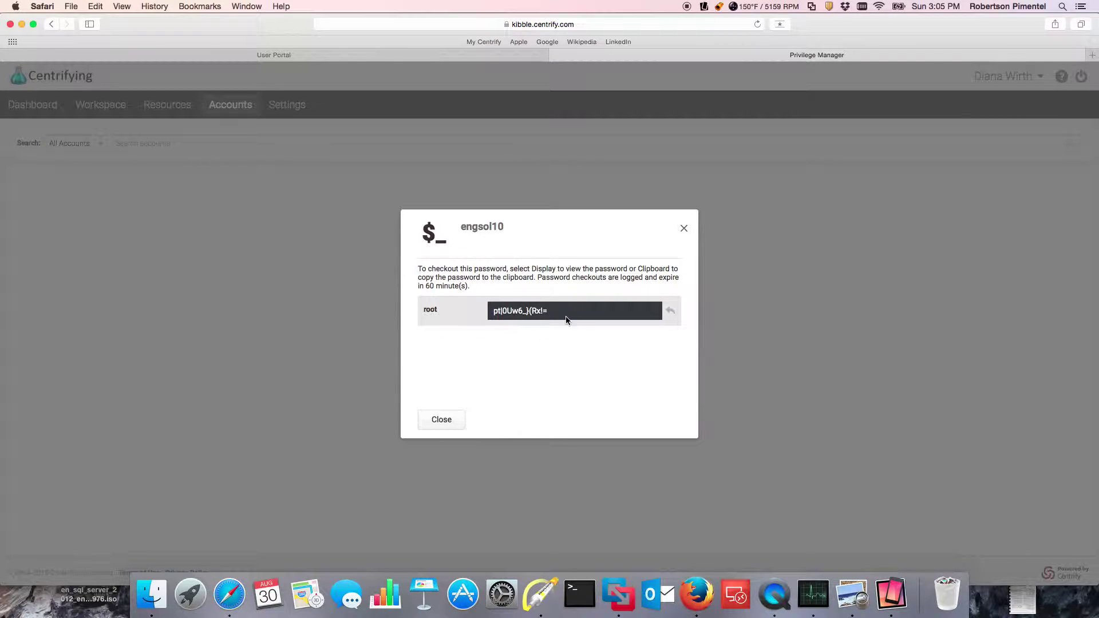
left_click(444, 429)
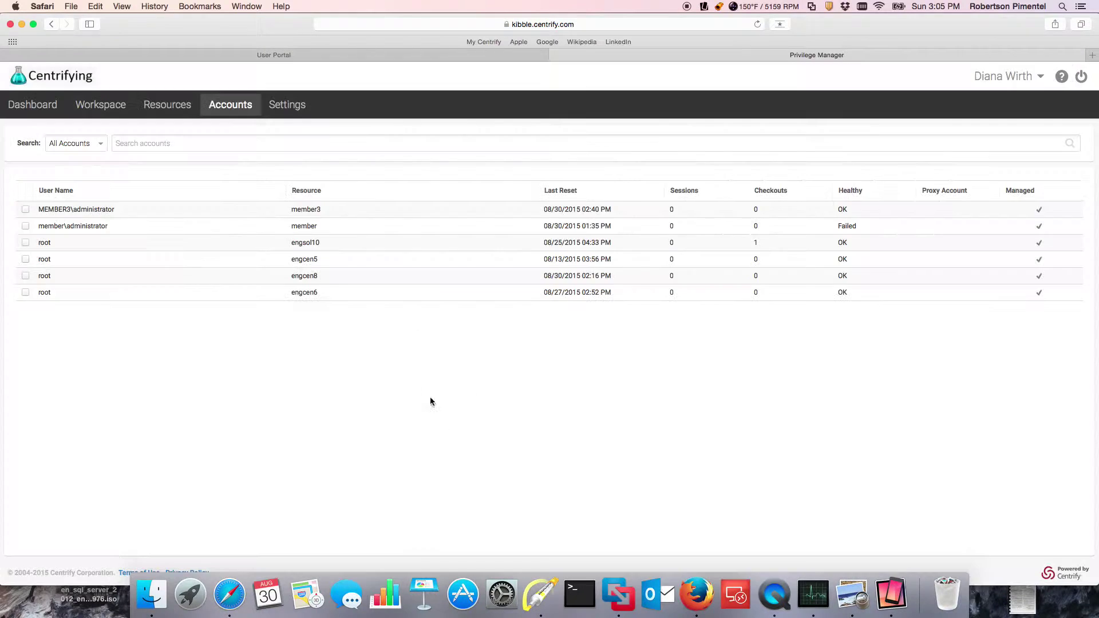
Step: Check in the engsol10/root checkout from the Workspace, then show the six-machine Resources list
left_click(110, 109)
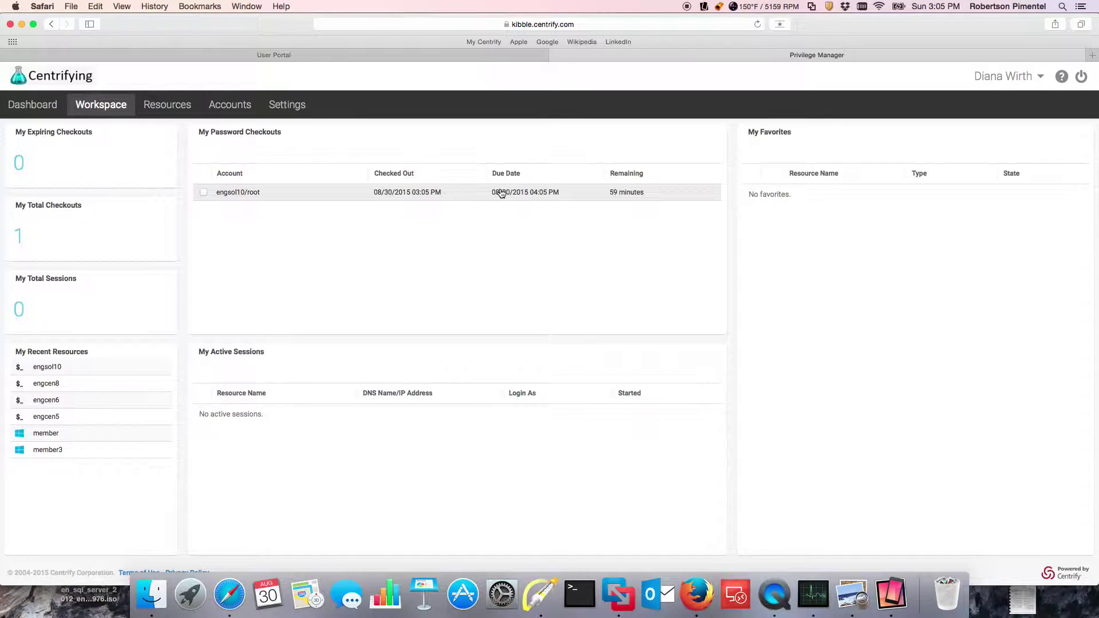
left_click(204, 193)
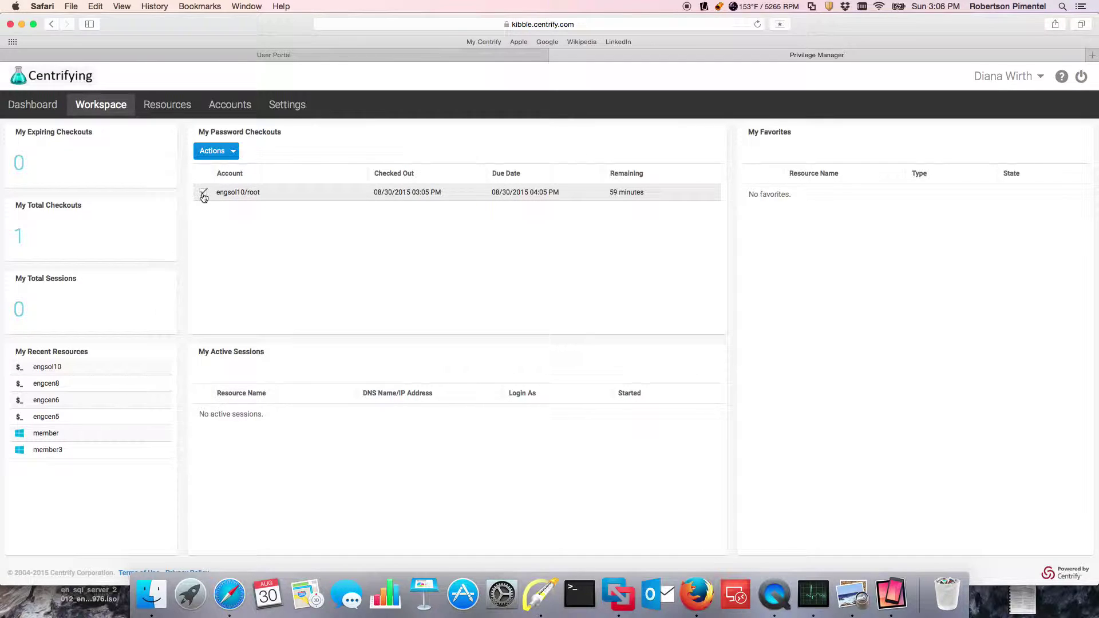
left_click(232, 154)
left_click(216, 174)
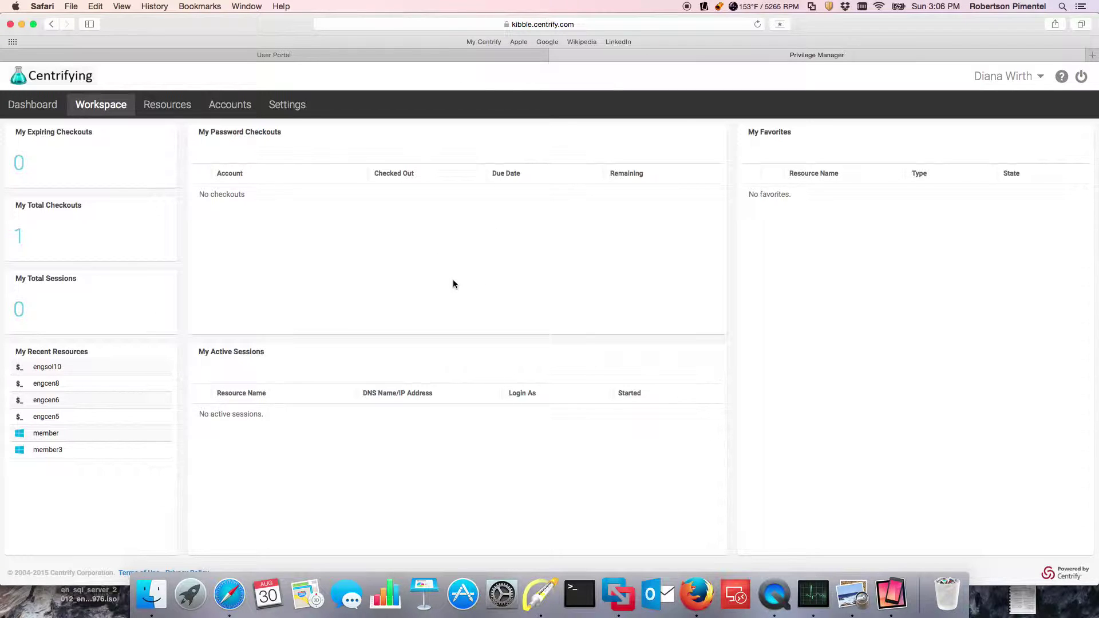
left_click(167, 105)
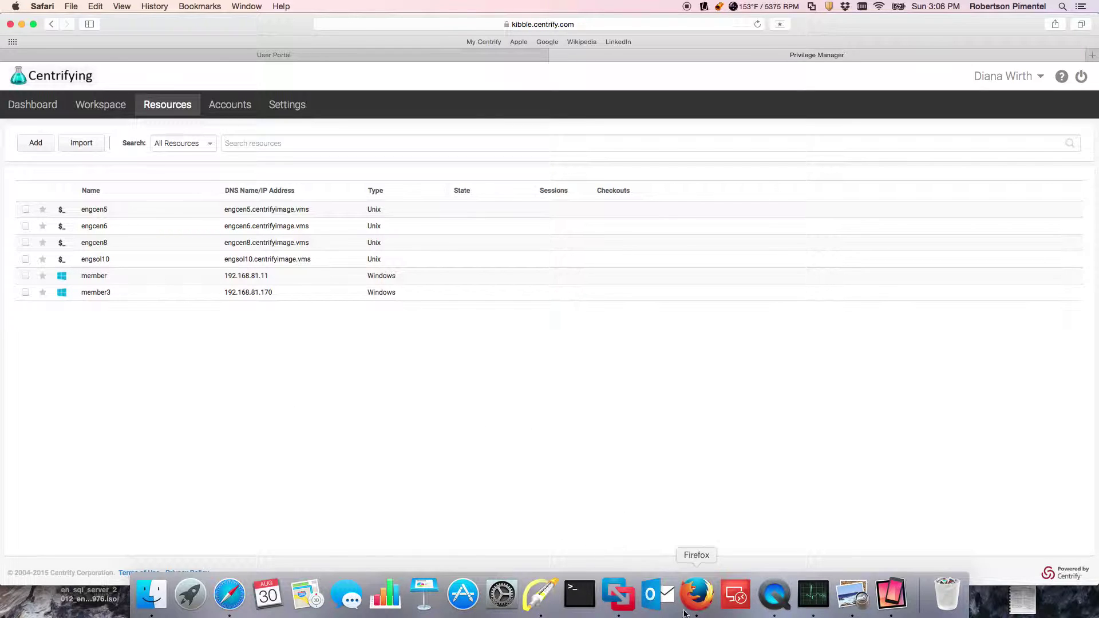
Step: Reload the Centrify workspace in Firefox, then bring up the mirrored iPhone in QuickTime Player
left_click(697, 595)
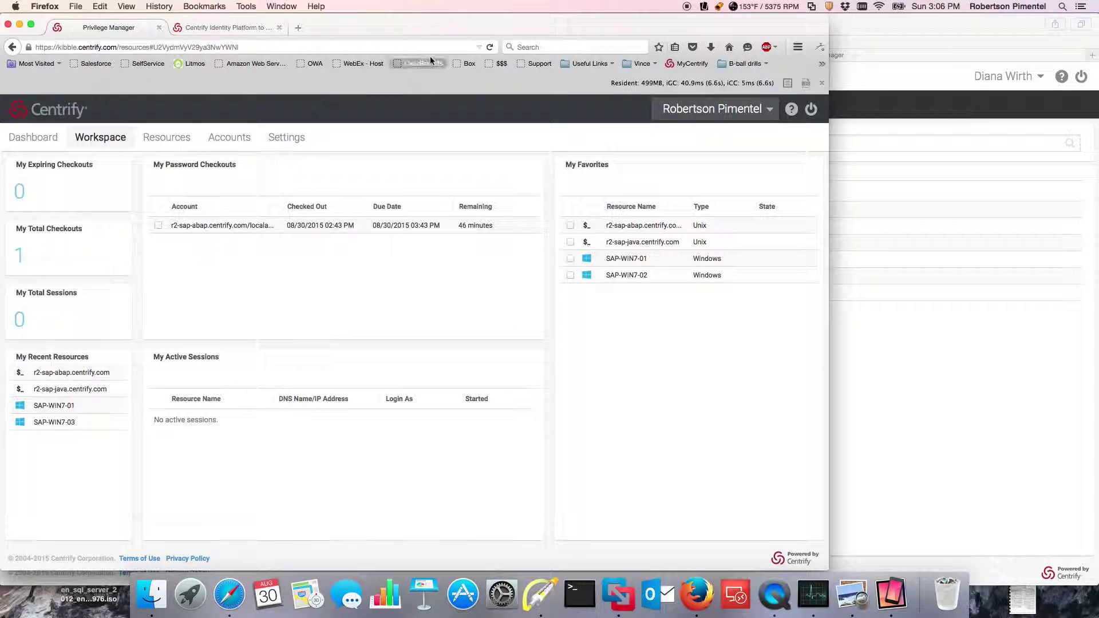
left_click(490, 47)
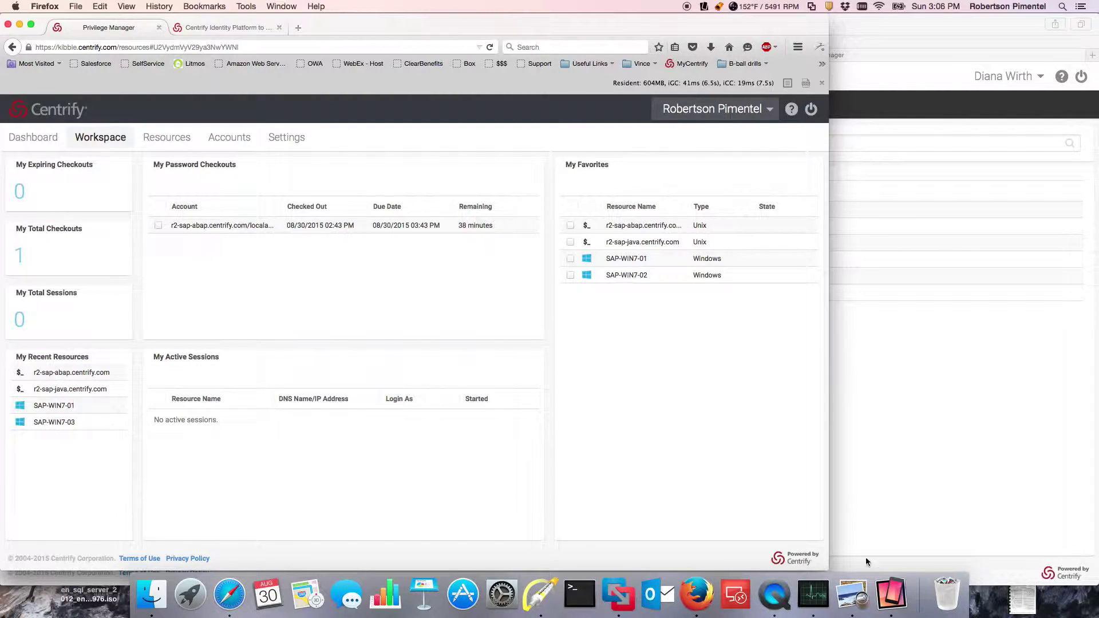
left_click(775, 595)
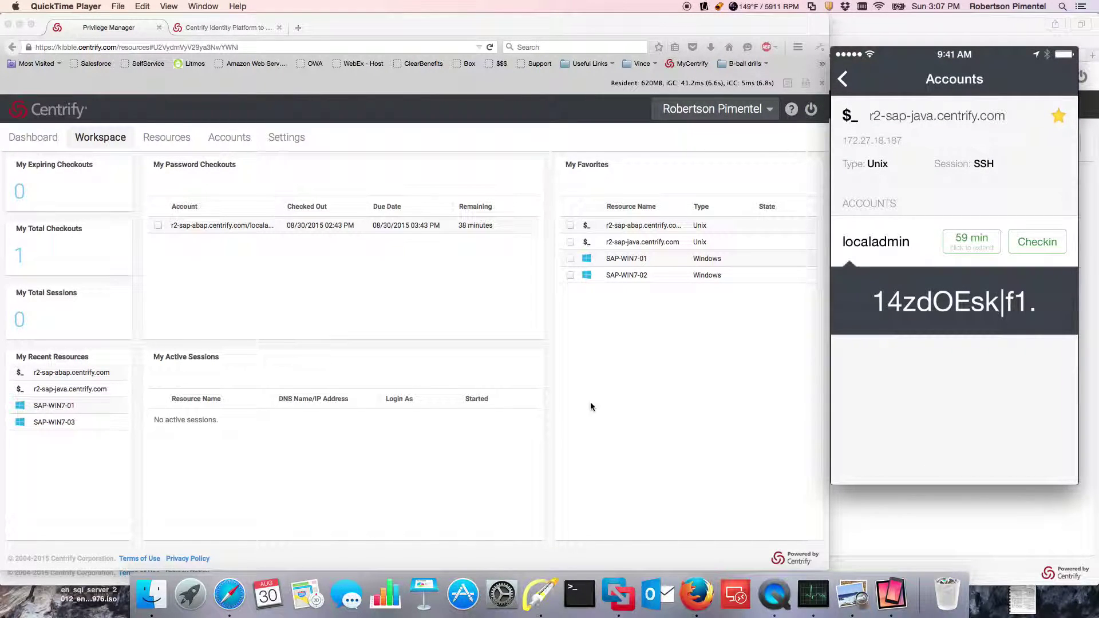
Step: Return to the Firefox Centrify workspace after the phone checkout of r2-sap-java.centrify.com localadmin
left_click(350, 262)
Step: Reload the workspace until r2-sap-abap.centrify.com localadmin shows due 04:06 PM, 59 minutes left
left_click(491, 48)
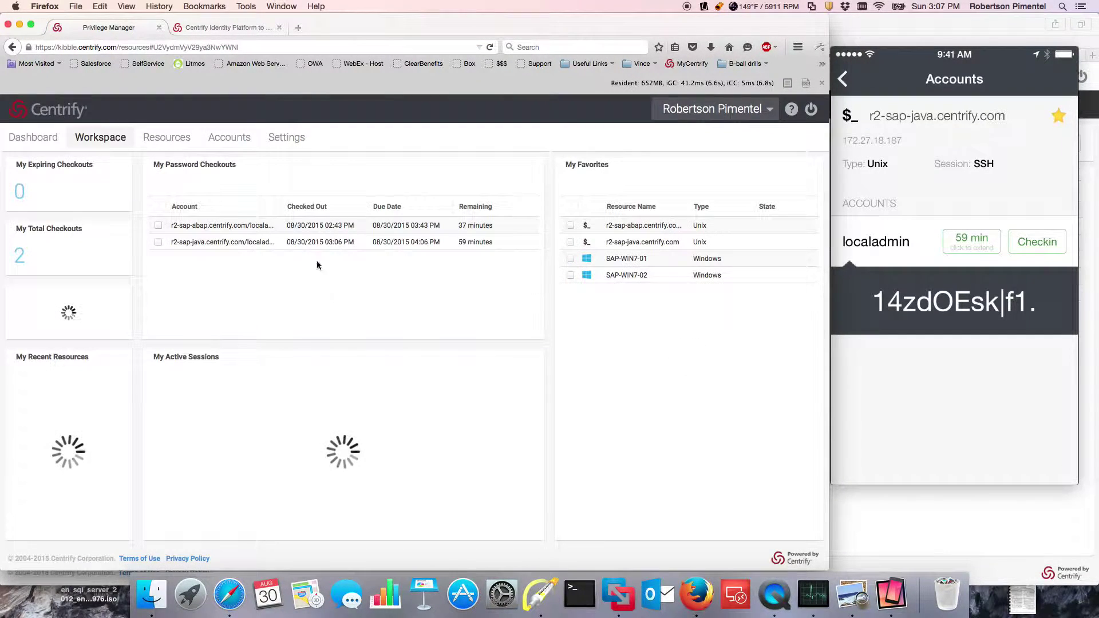
mouse_move(980, 388)
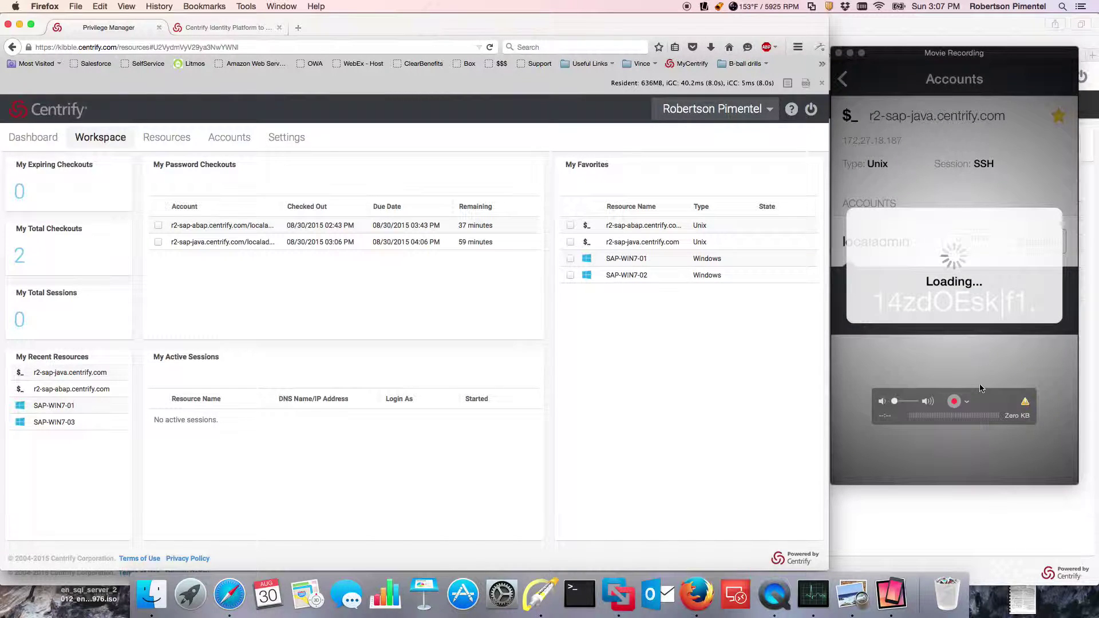
left_click(489, 48)
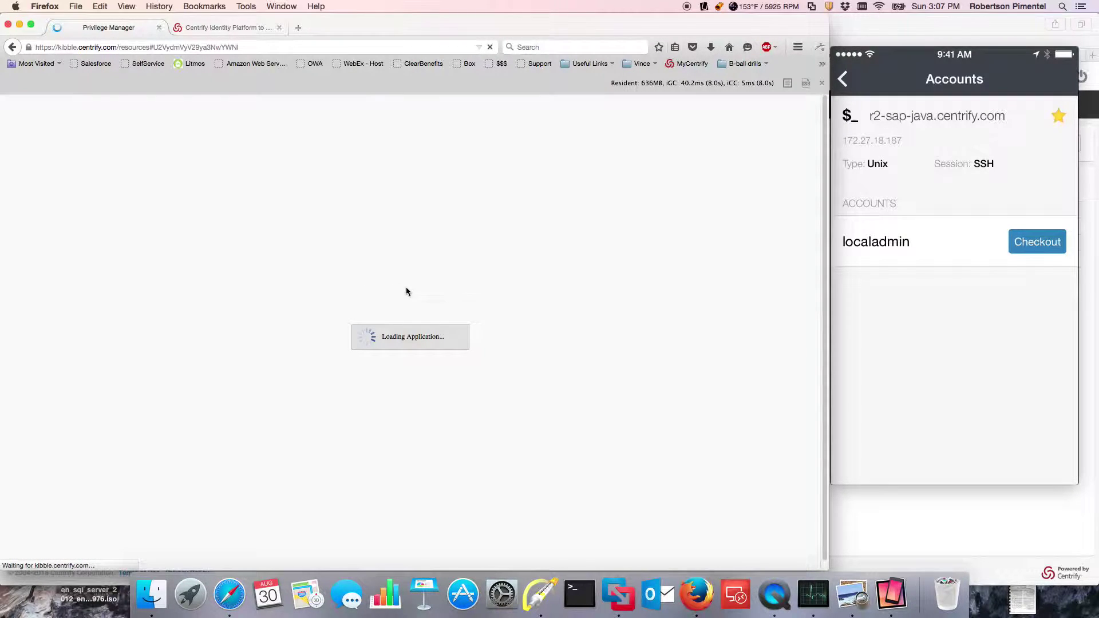
mouse_move(860, 364)
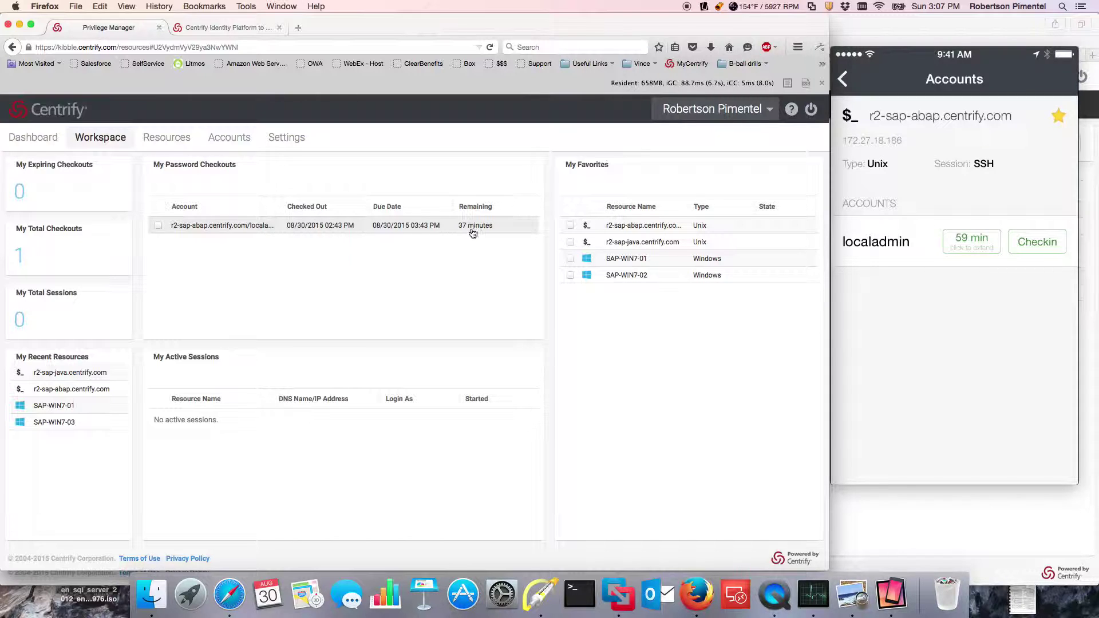
left_click(490, 48)
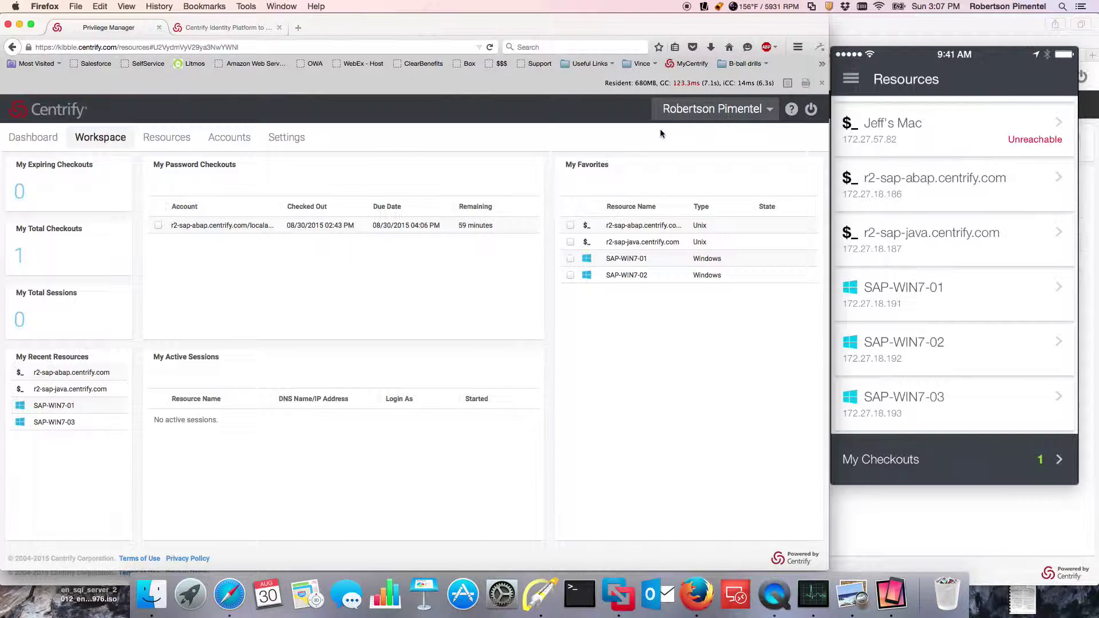
Step: Switch to the Cloud Manager console and then back to the User Portal
left_click(696, 109)
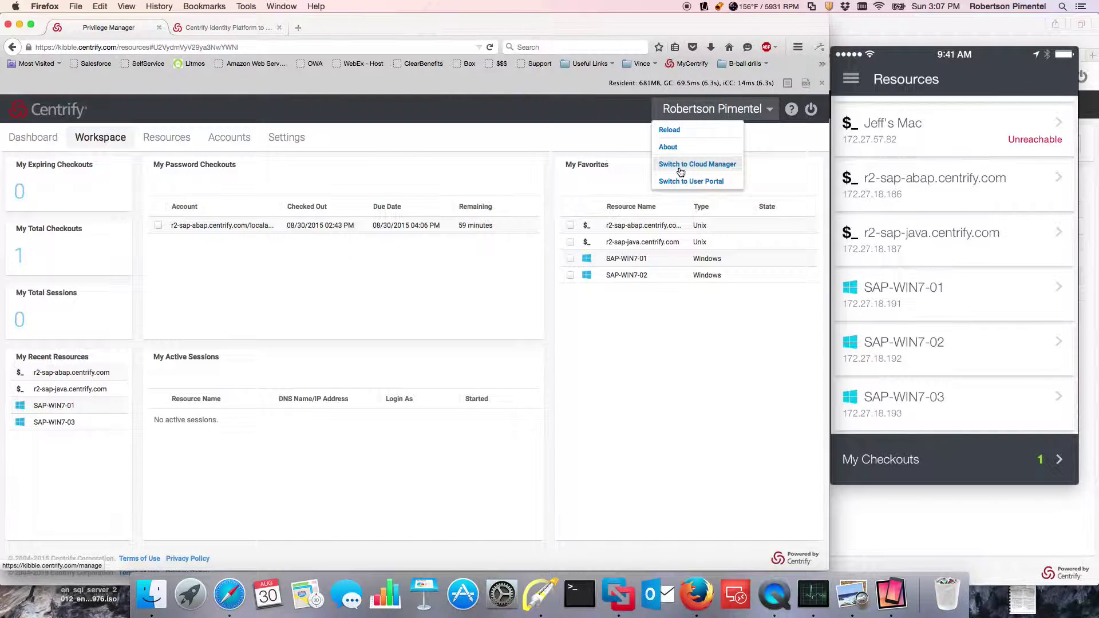
left_click(681, 169)
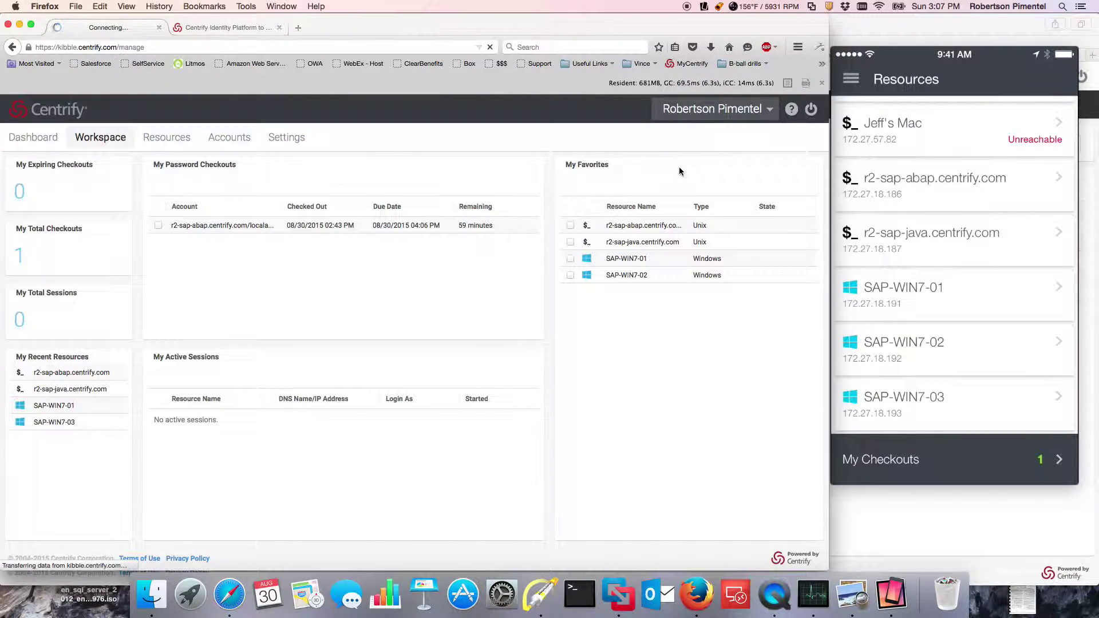
left_click(754, 120)
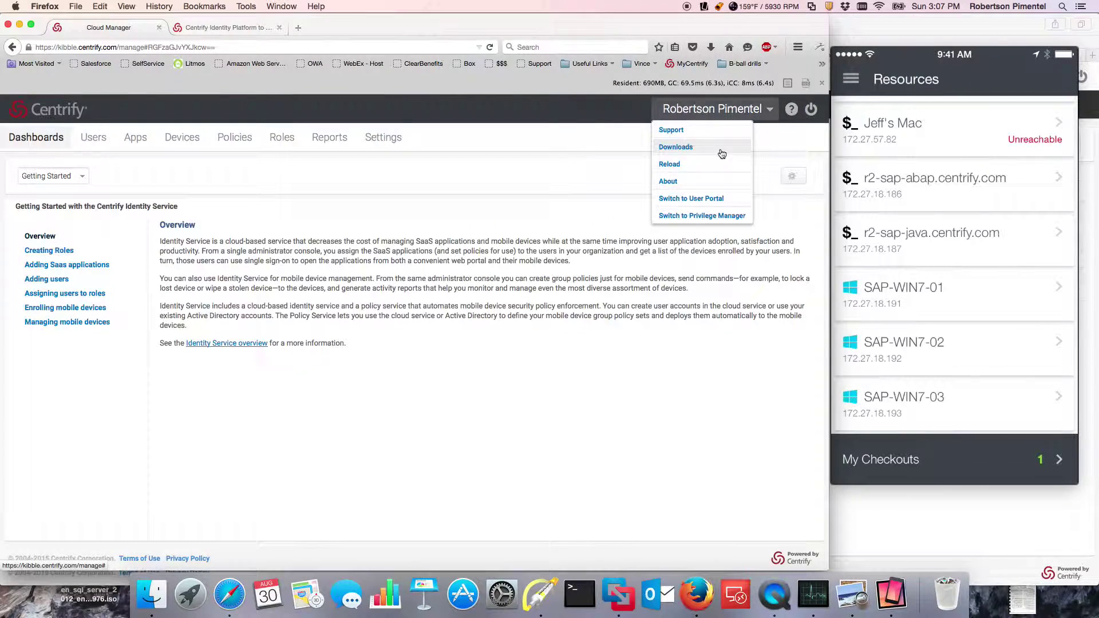
left_click(696, 199)
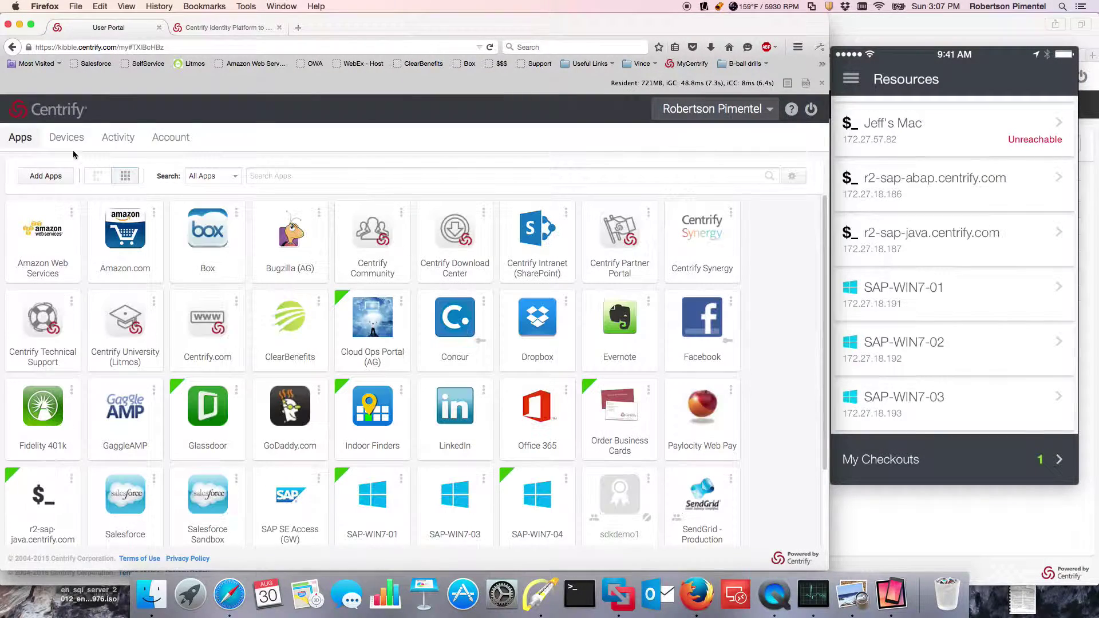
Step: Among the enrolled devices, select rpiphone5c and remotely lock its screen
left_click(64, 137)
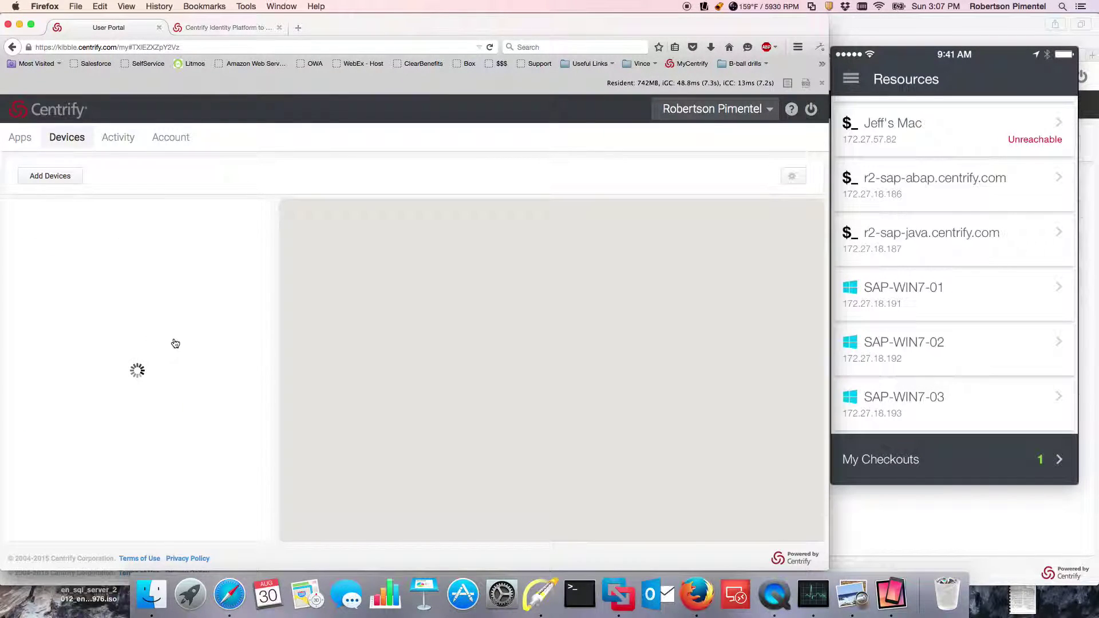
left_click(216, 412)
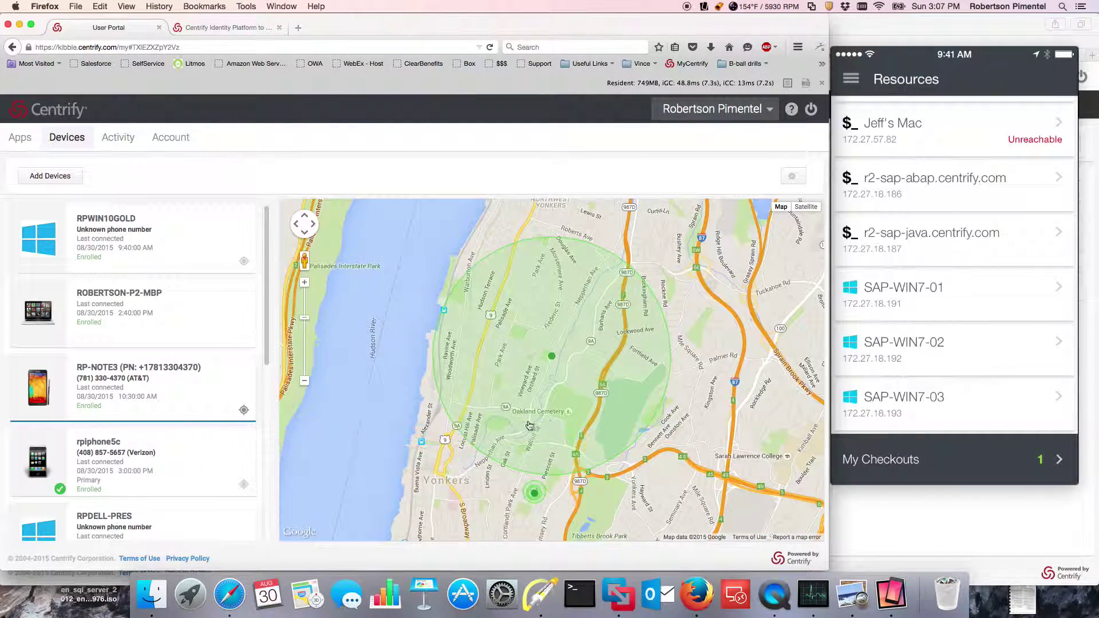
left_click(220, 453)
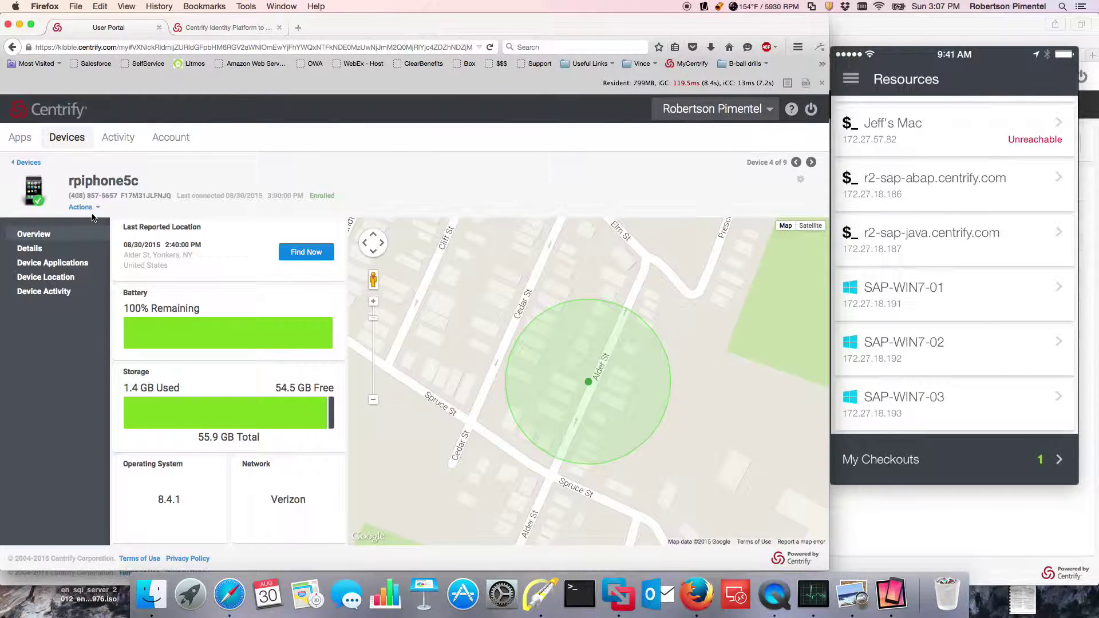
left_click(81, 207)
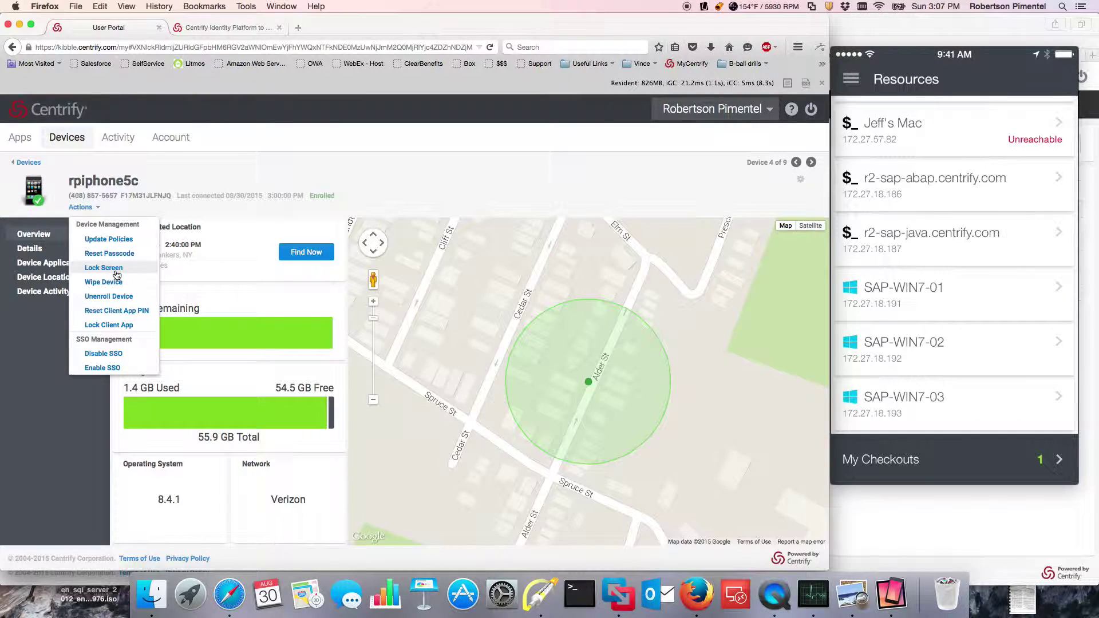
left_click(116, 270)
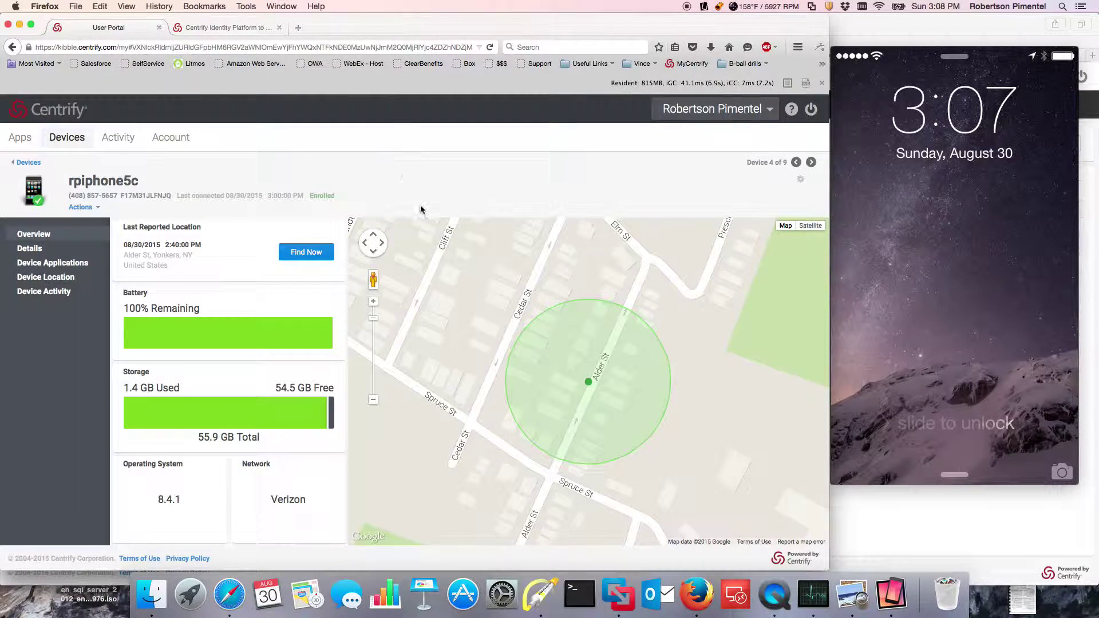
Step: Check out the member\administrator password from the member resource to the clipboard
left_click(235, 602)
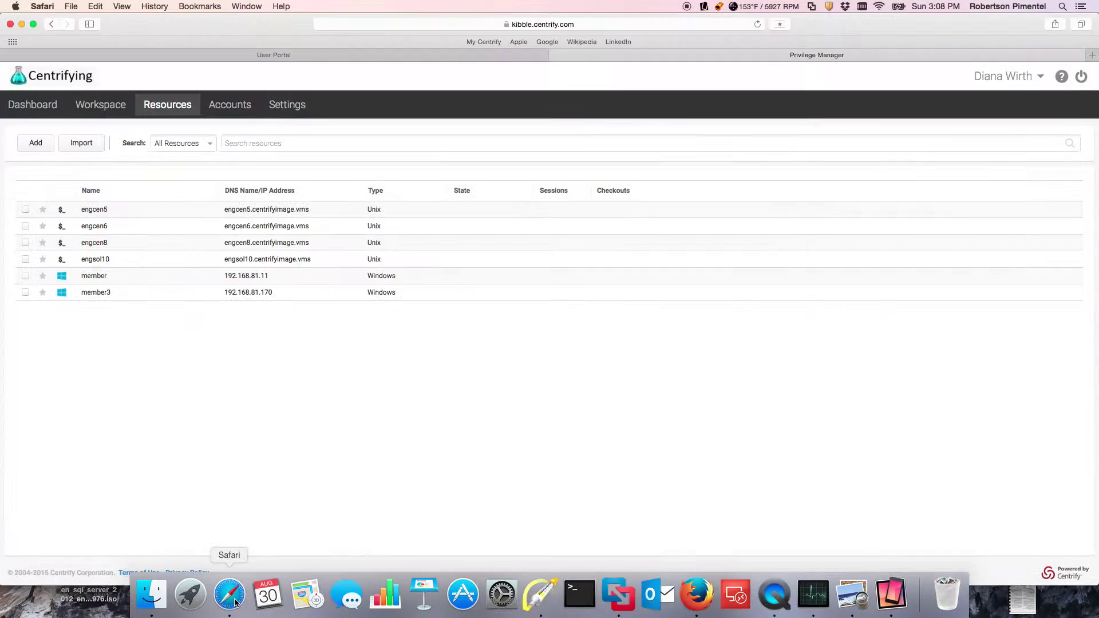
right_click(196, 283)
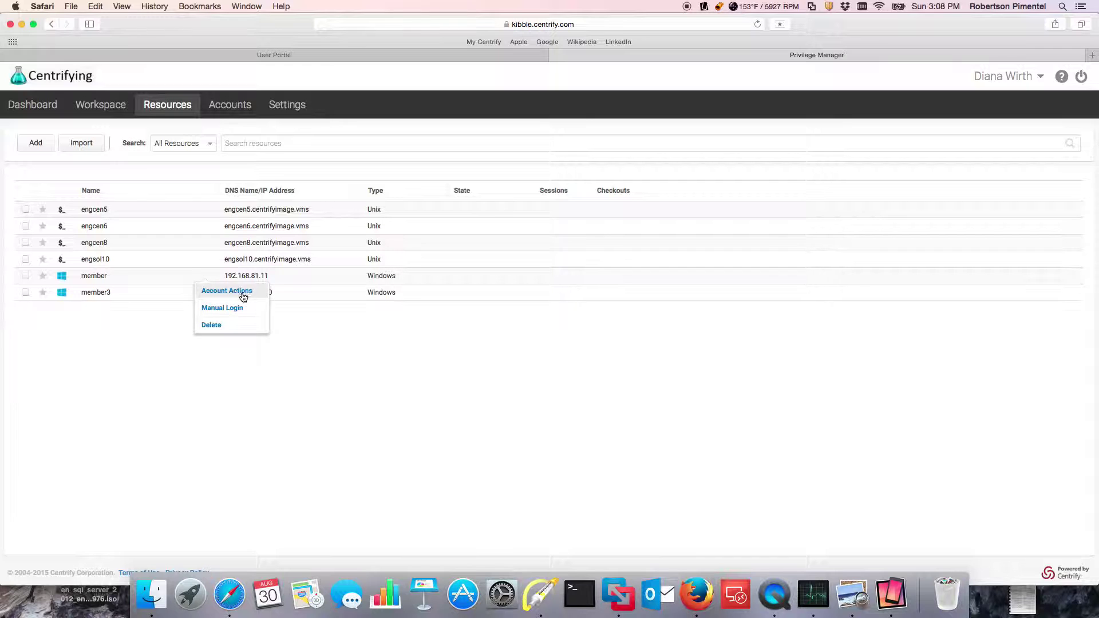
left_click(238, 296)
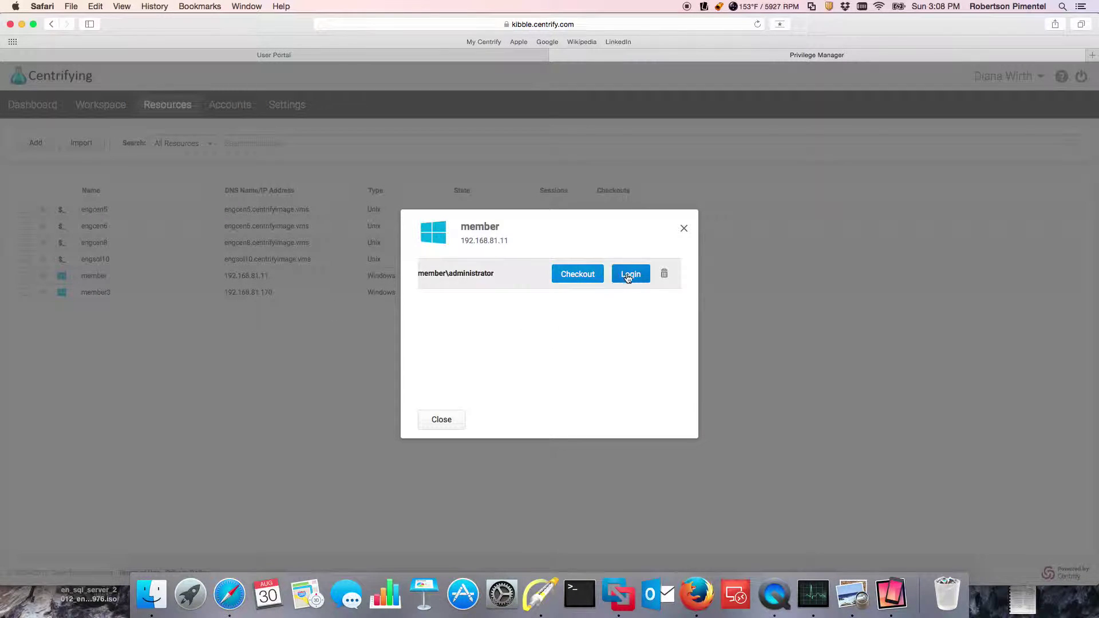
left_click(579, 279)
left_click(630, 312)
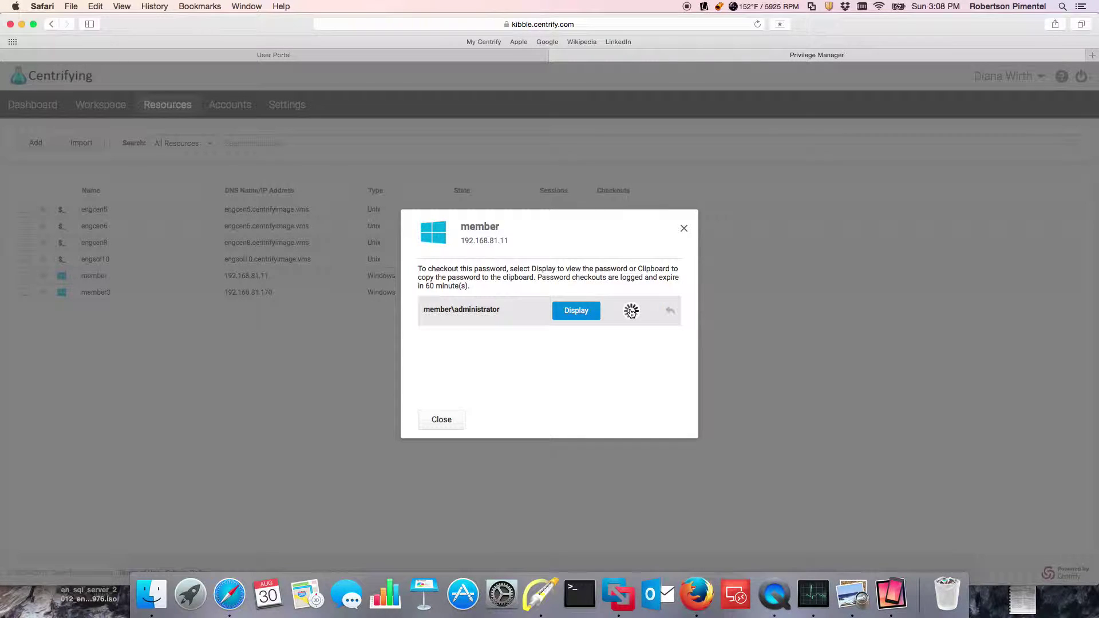
Step: Paste the copied password into Safari's address bar to verify it, then close the checkout dialog
left_click(665, 24)
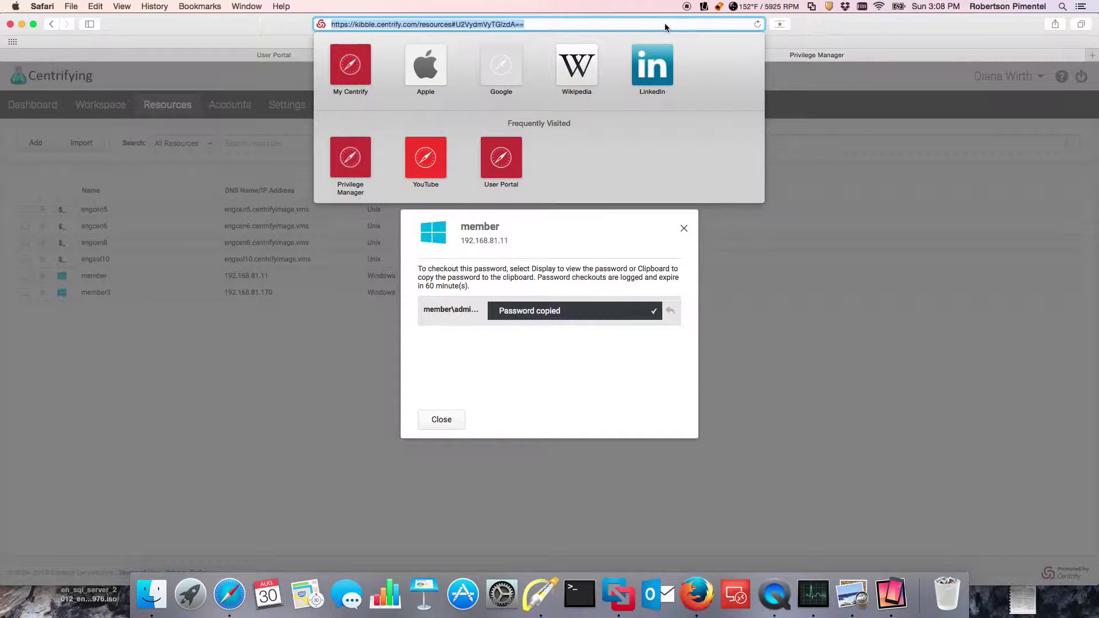
right_click(665, 24)
left_click(612, 25)
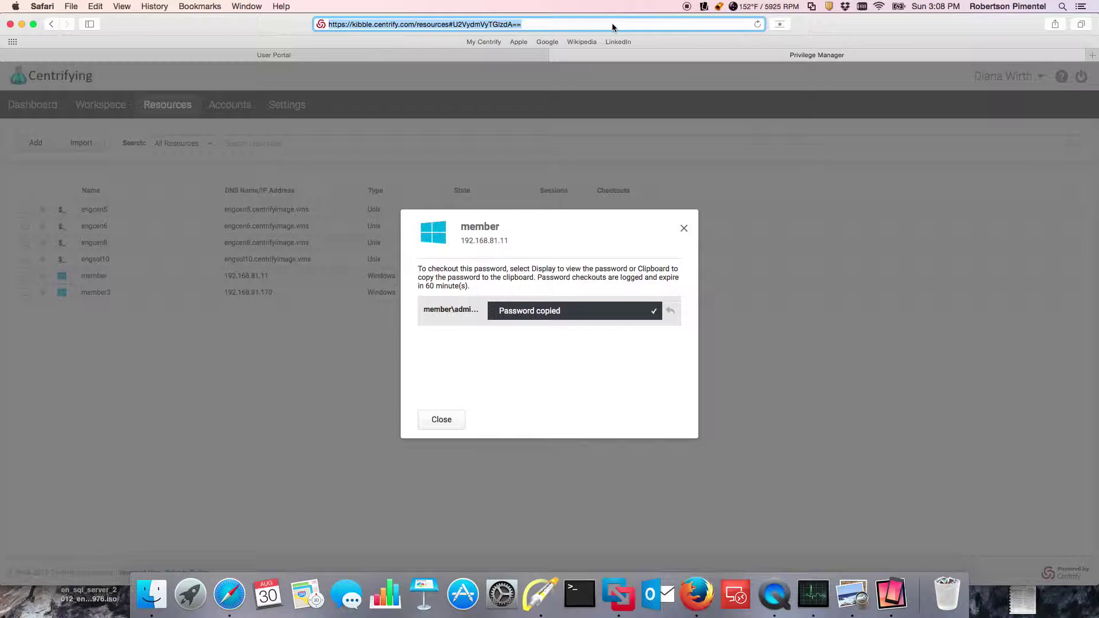
key("super+v")
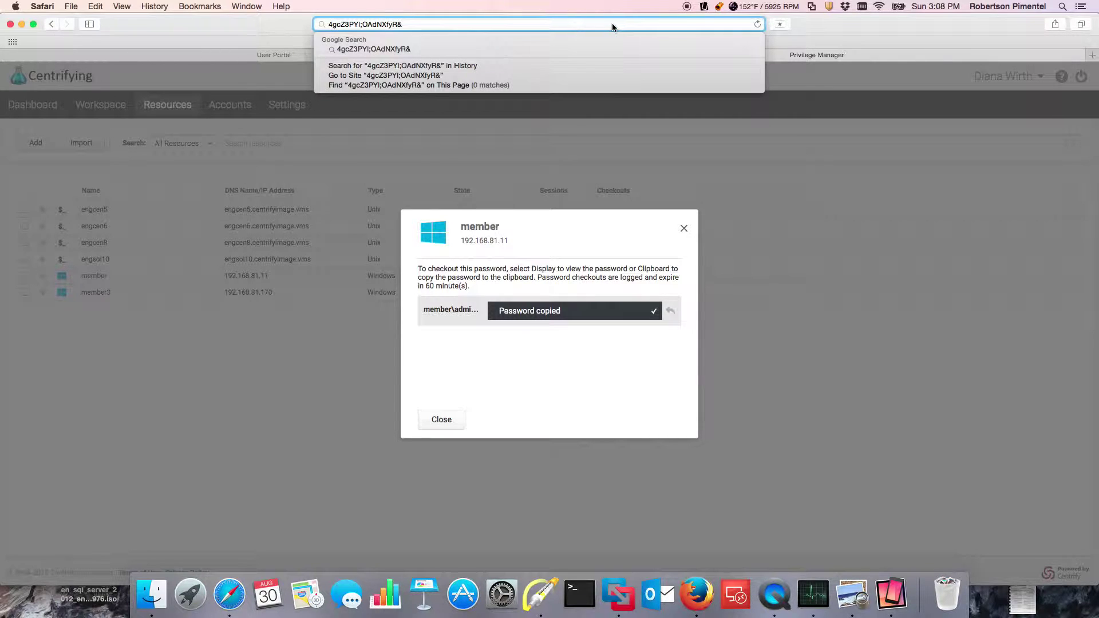
key("Escape")
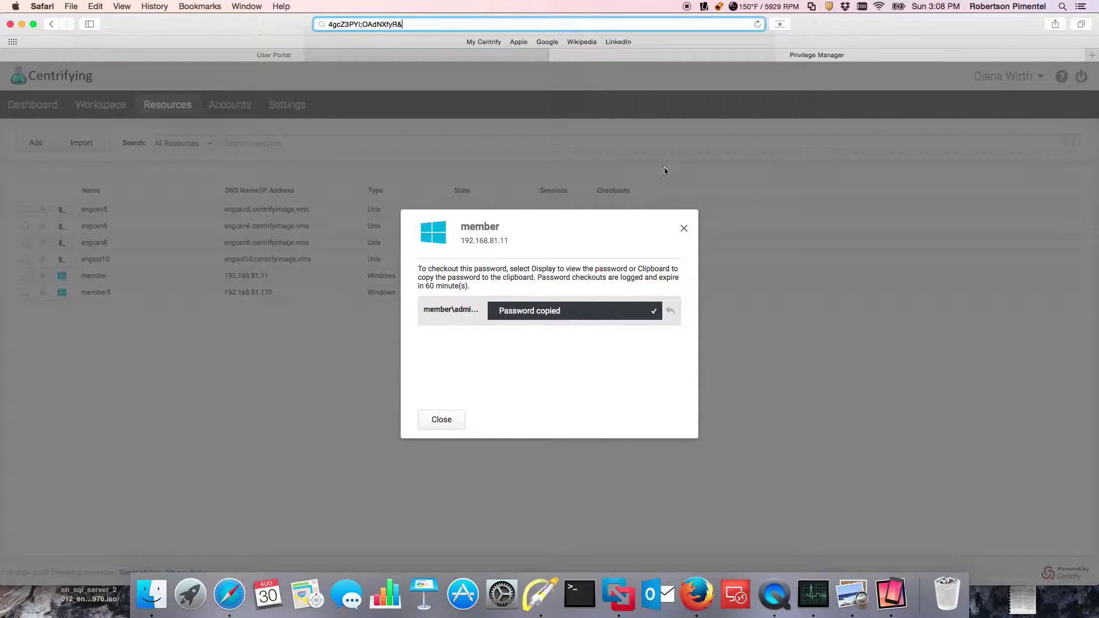
left_click(441, 419)
Step: Check in the member/member\administrator checkout from the Workspace, leaving no checkouts
left_click(101, 105)
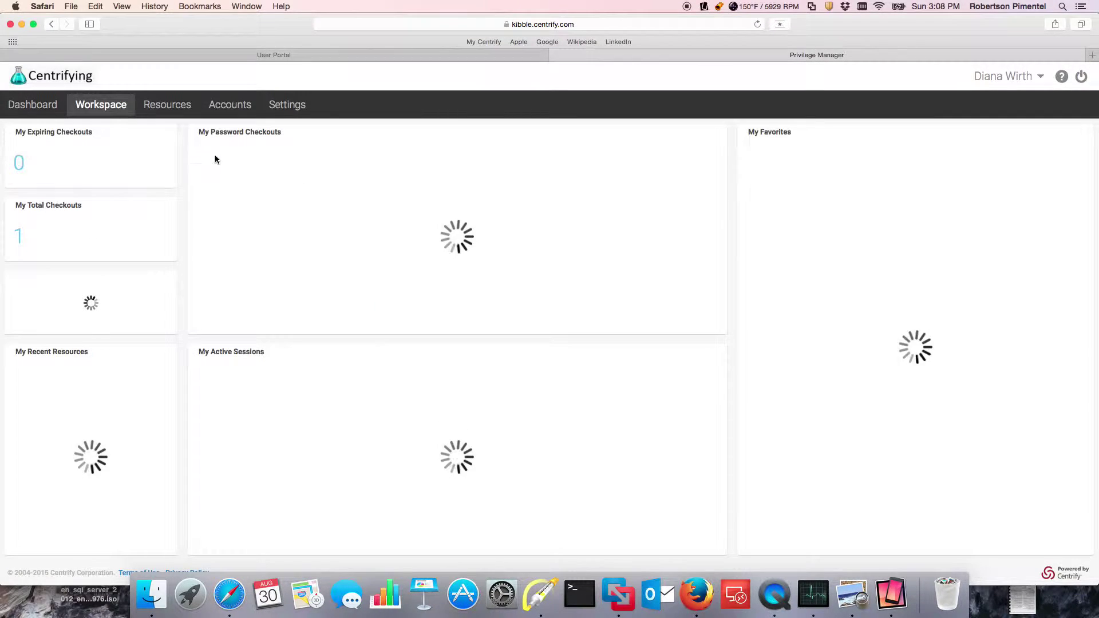
left_click(203, 192)
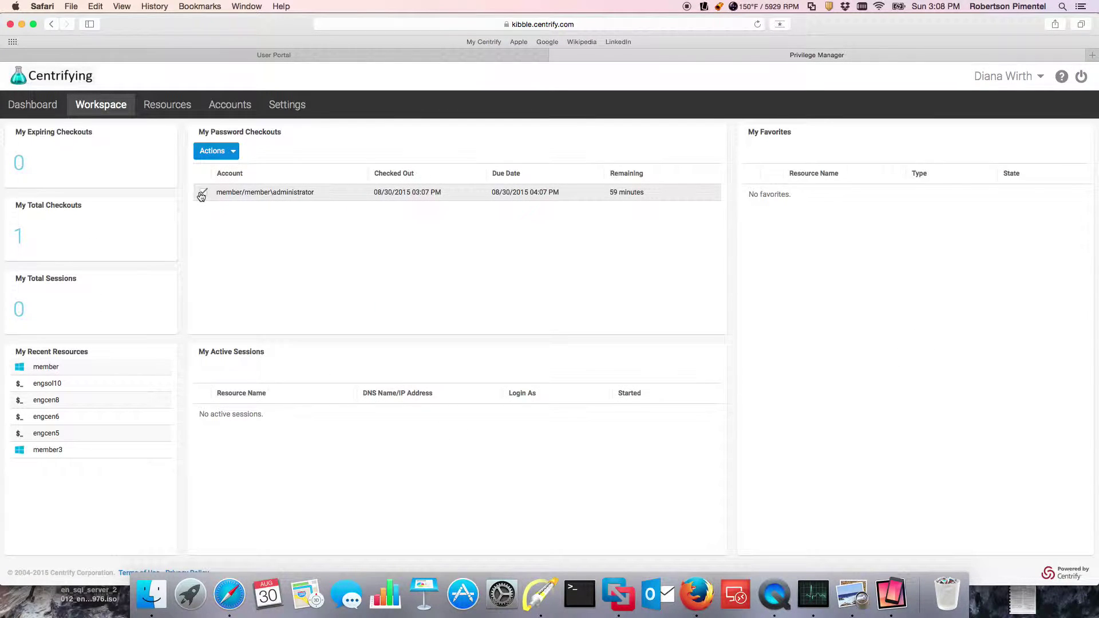
left_click(224, 151)
left_click(213, 174)
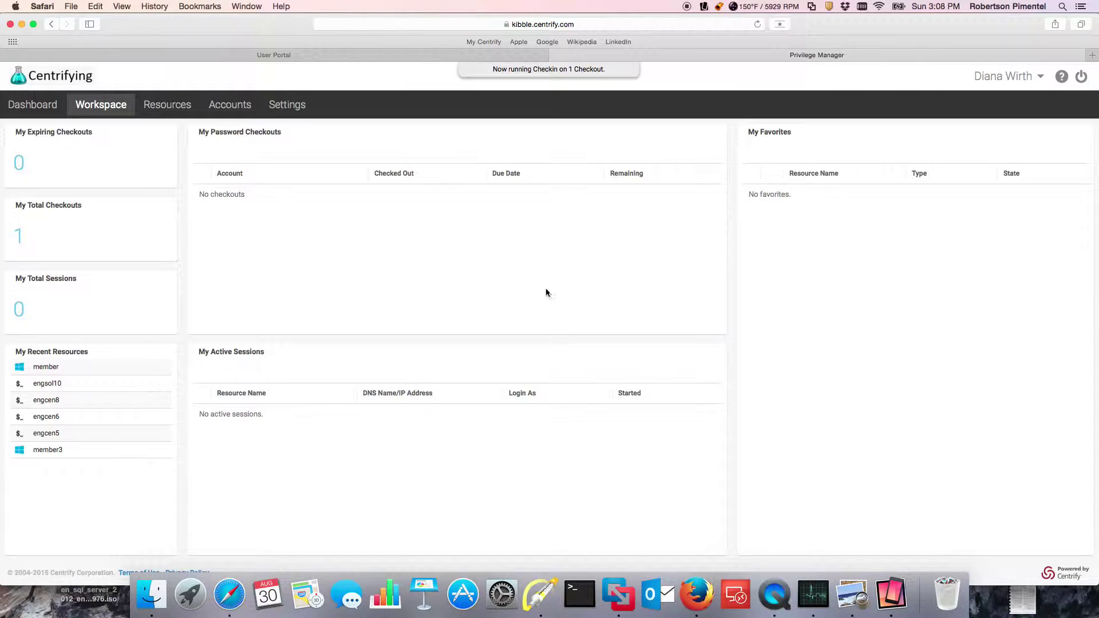